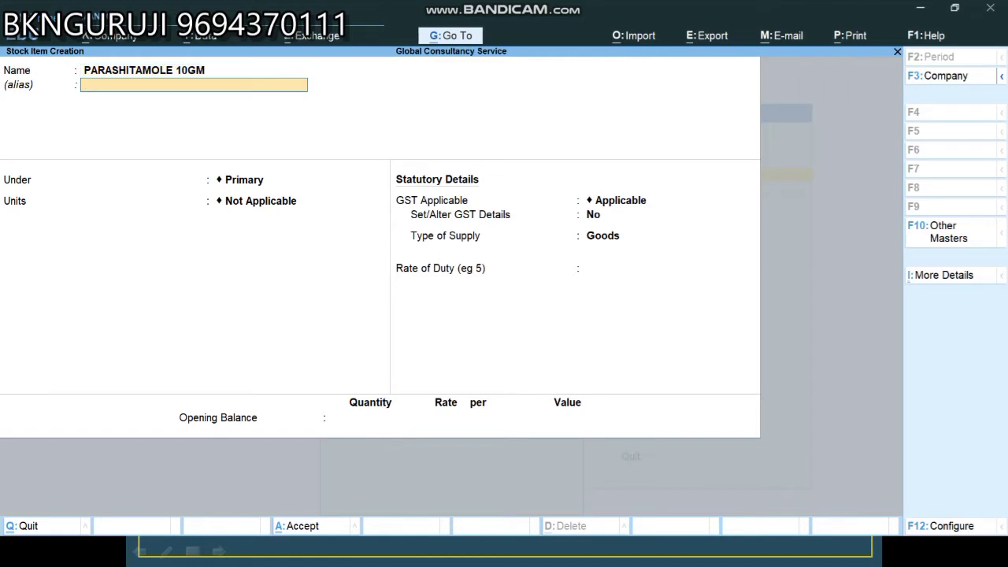
- Correct the stock item's name to PARASHITAMOLE 10MG and leave its alias empty
key("BackSpace")
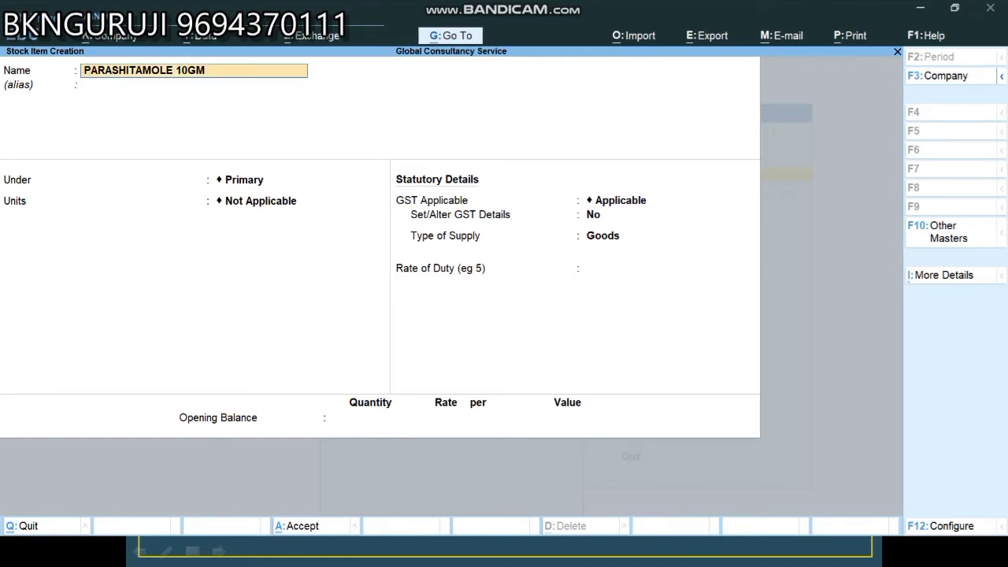
key("BackSpace")
key("BackSpace")
type("MG")
key("Return")
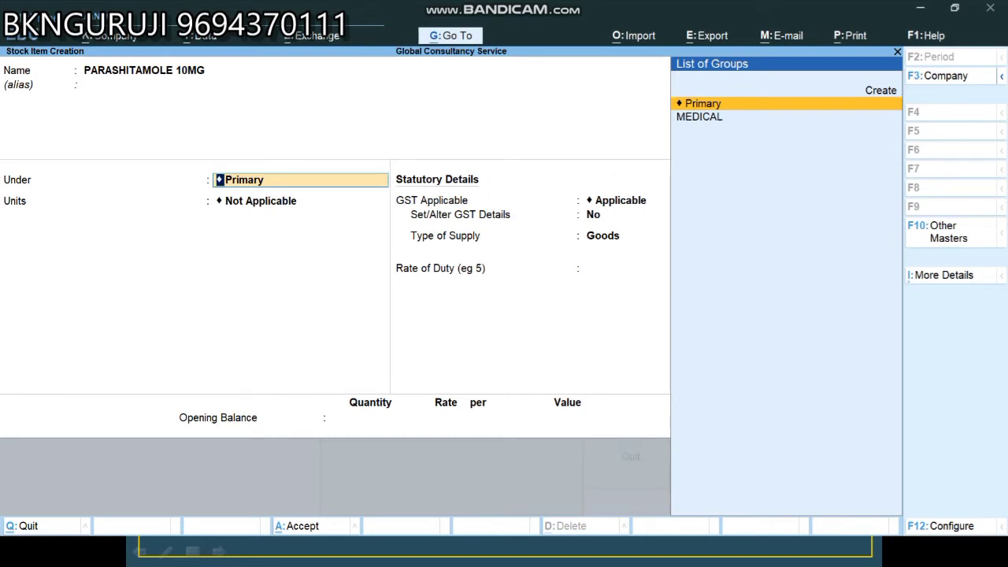
- Place the PARASHITAMOLE 10MG item under the MEDICAL group and set its unit to PCS
type("MED")
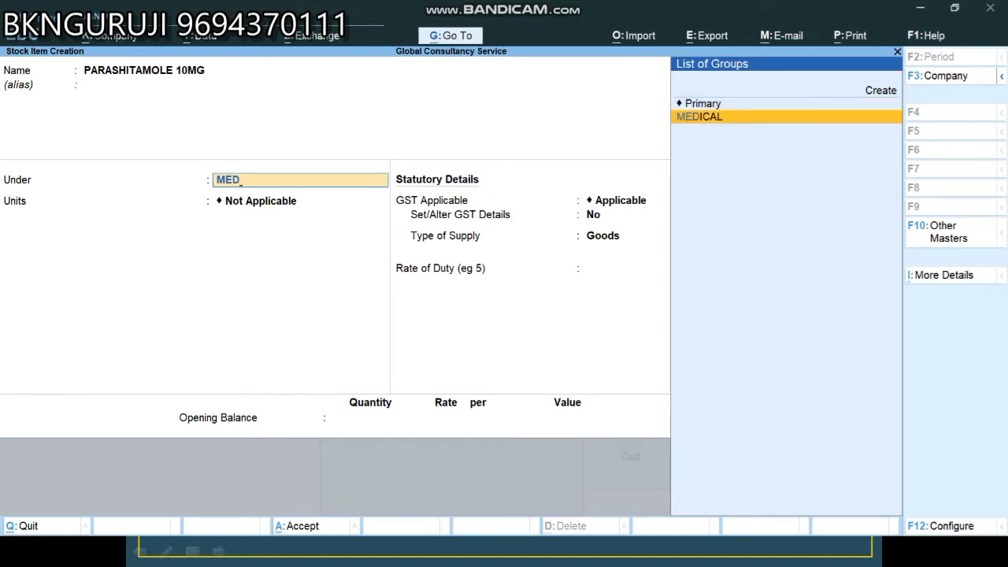
key("Return")
type("P")
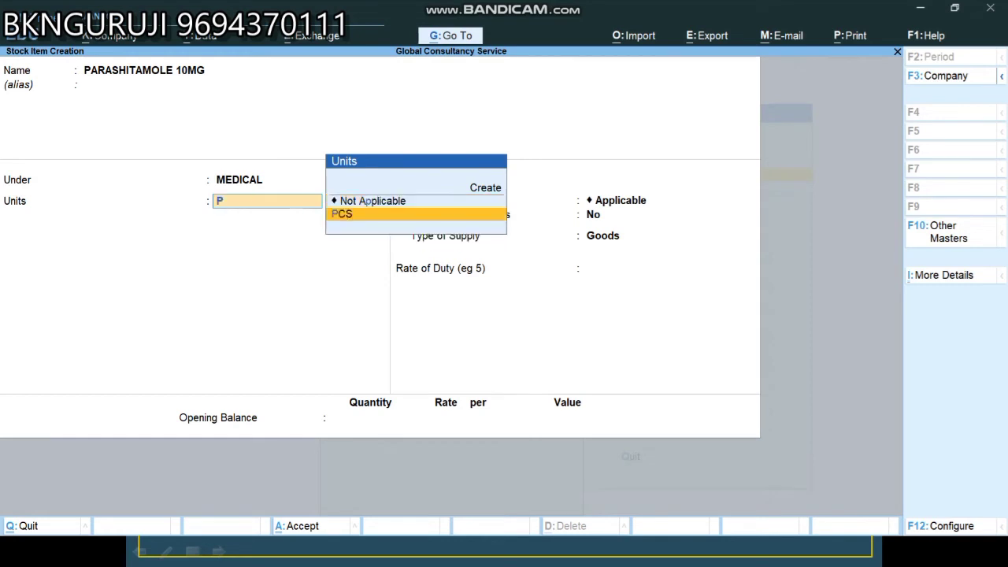
key("Return")
key("BackSpace")
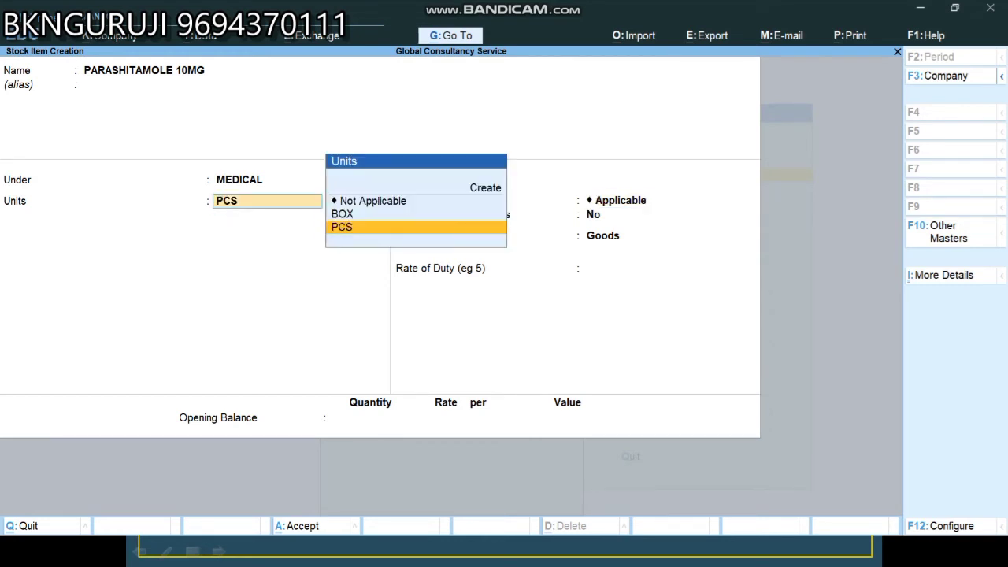
- Enable Use Alternative Units in the stock item configuration, save it, and return to the item's units
key("F12")
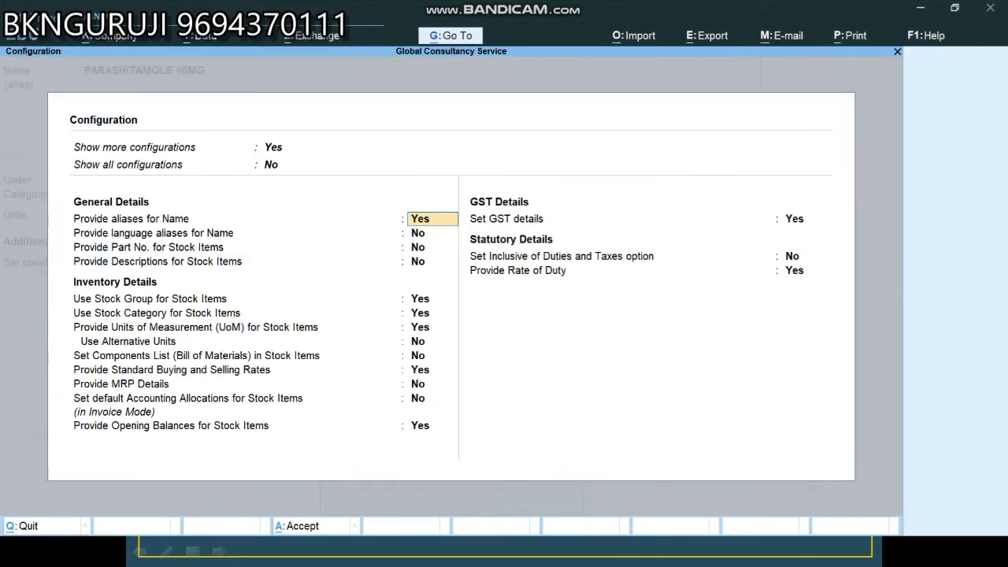
key("Down")
key("Down")
key("Down")
key("Down")
key("Down")
key("Down")
key("Down")
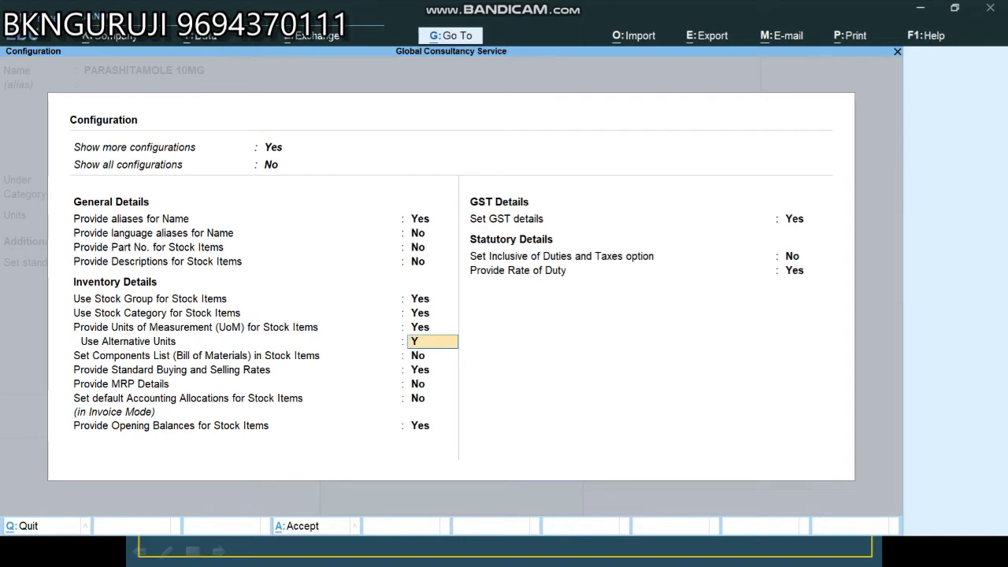
type("y")
key("Down")
key("Down")
key("Down")
key("Down")
key("Down")
key("Down")
key("Down")
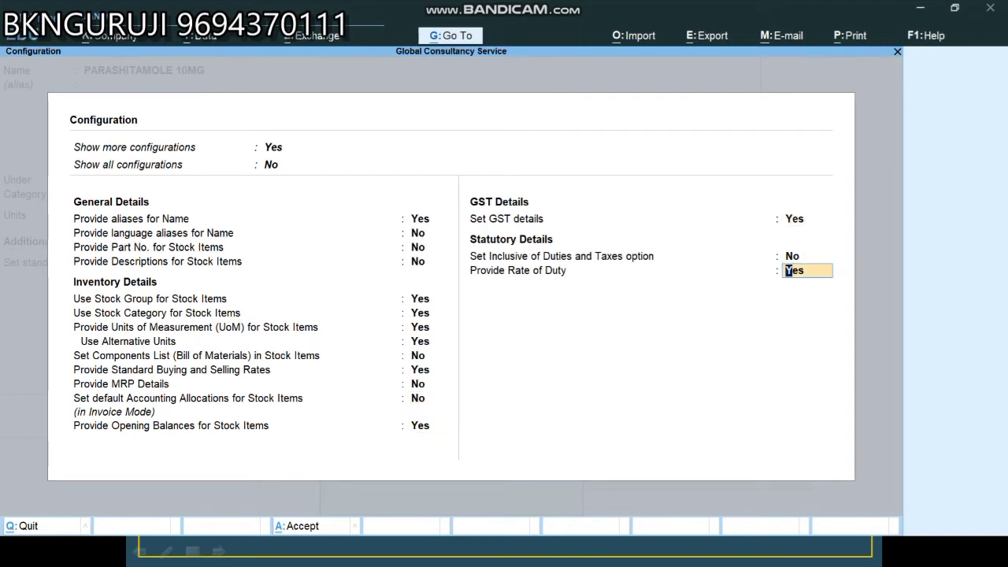
key("Return")
key("Return")
key("Return")
key("Return")
key("Return")
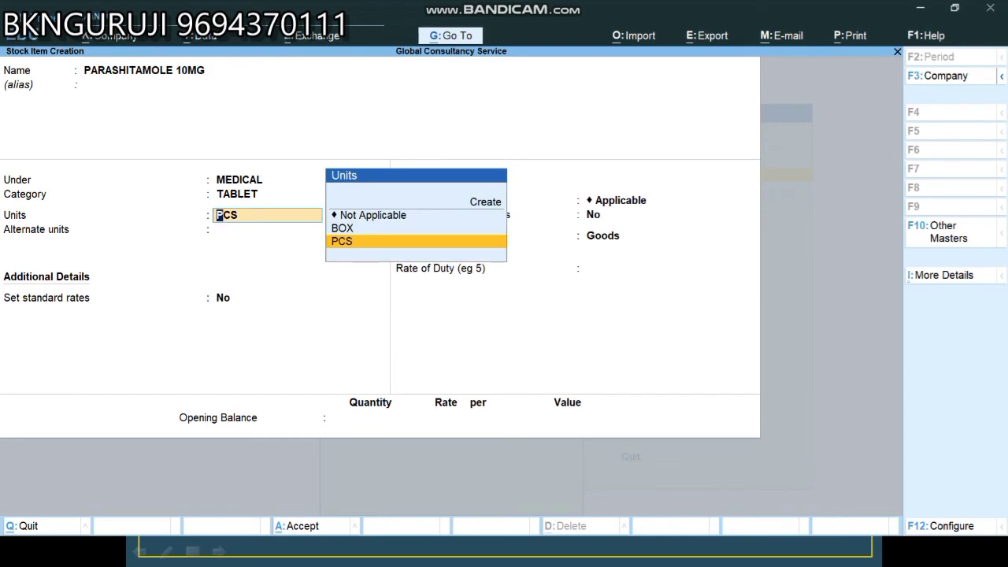
- Keep PCS as the main unit and set BOX as the alternate unit, with 1 BOX equal to 12 PCS
key("Return")
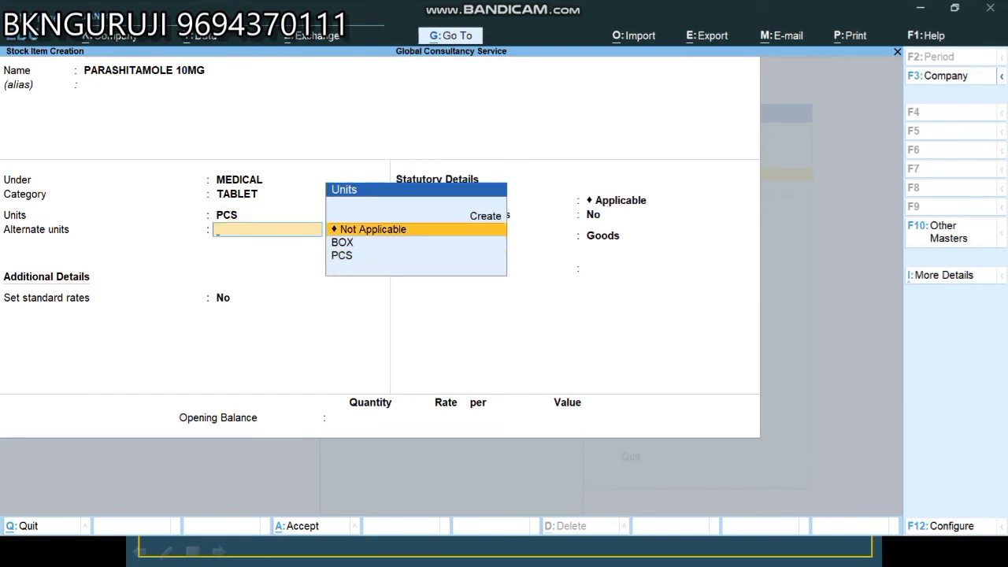
key("Return")
key("BackSpace")
key("Down")
key("Return")
key("Return")
type("12")
key("Return")
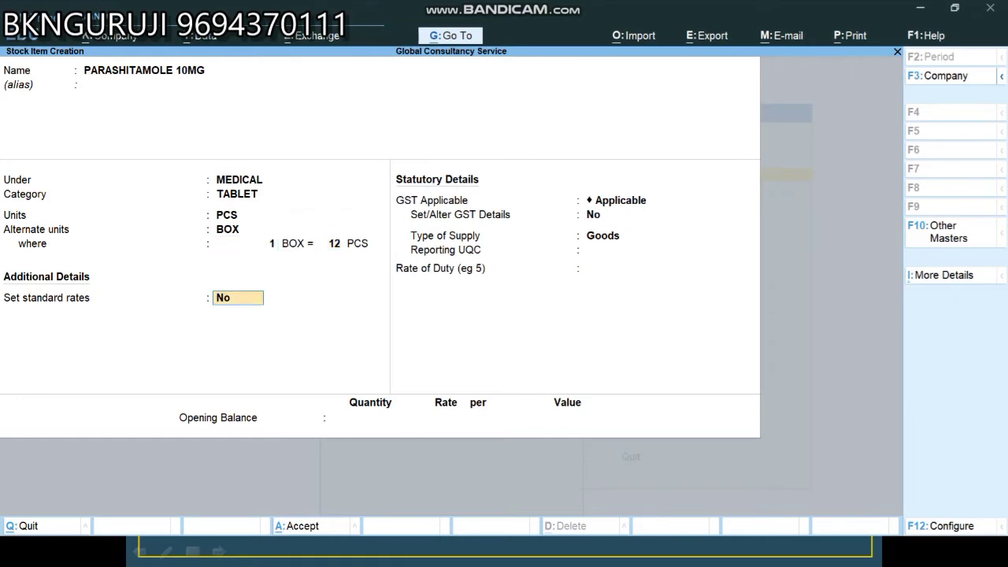
- Enable standard rates for PARASHITAMOLE 10MG, with a standard cost of 10 and a selling price of 12 from 1-Apr-22
type("y")
key("Return")
key("Return")
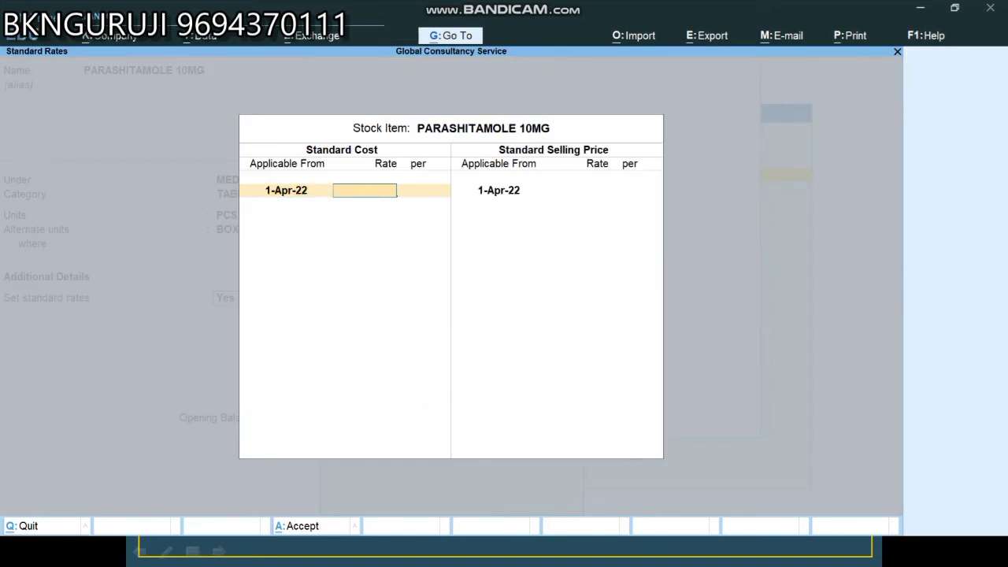
type("10")
key("Return")
key("Return")
key("Return")
key("Return")
type("12")
key("Return")
key("Return")
key("Return")
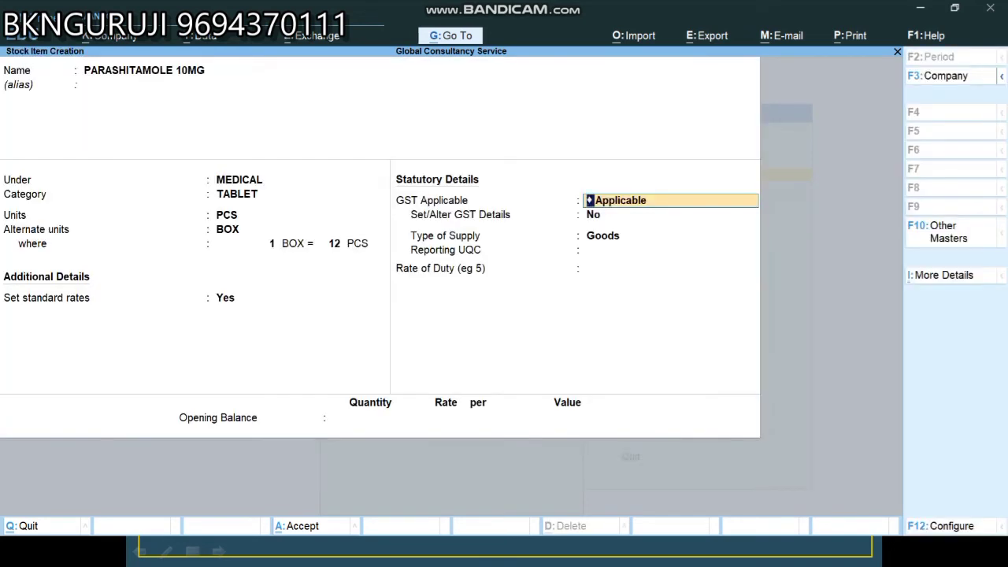
- Accept the statutory details with GST Applicable, supply type Goods, reporting UQC Not Applicable and rate of duty 0
key("Return")
key("Return")
key("Return")
key("Return")
key("Return")
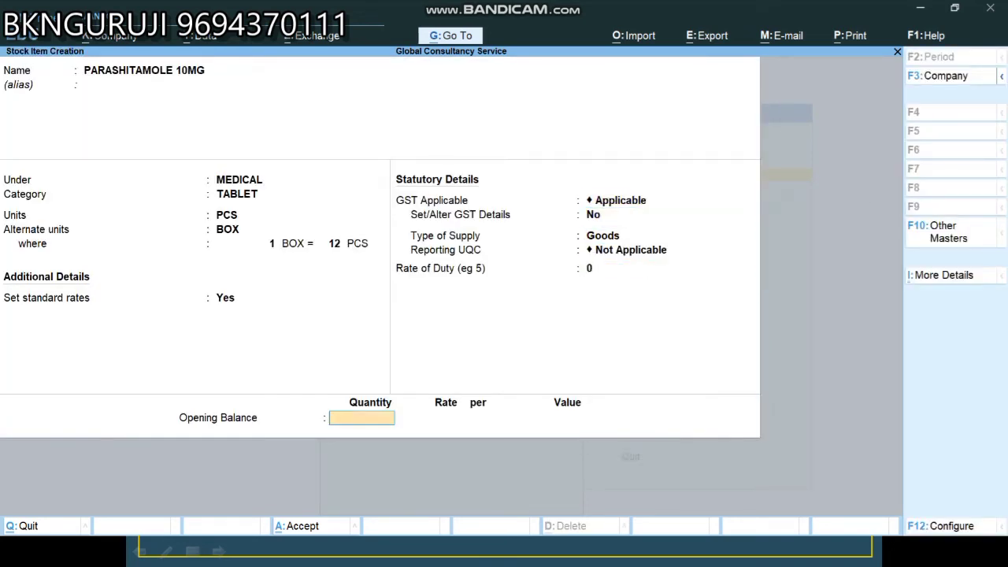
- Enter an opening balance of 100 PCS at a rate of 10 and save the PARASHITAMOLE 10MG item
type("100")
key("Return")
type("10")
key("Return")
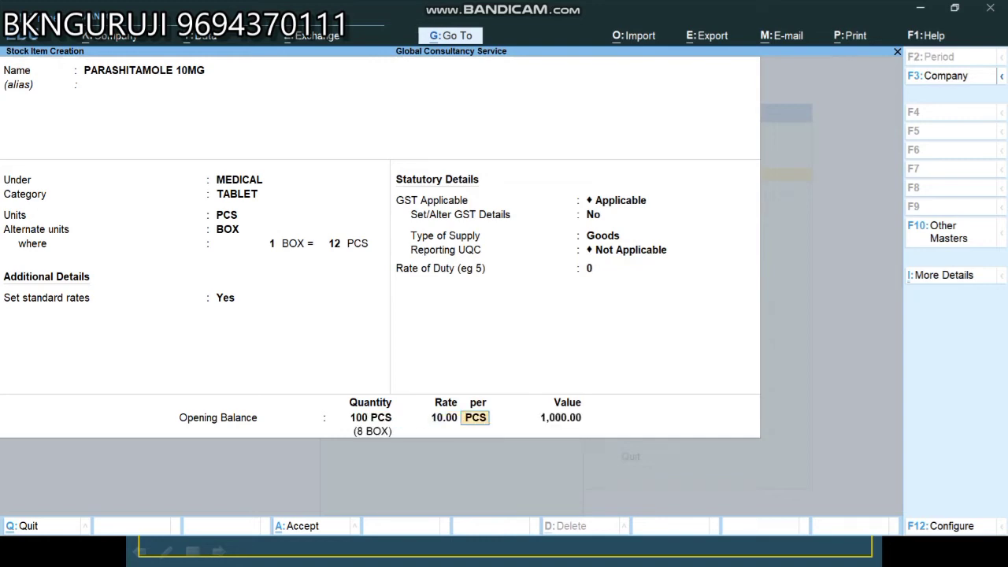
key("Return")
key("Return")
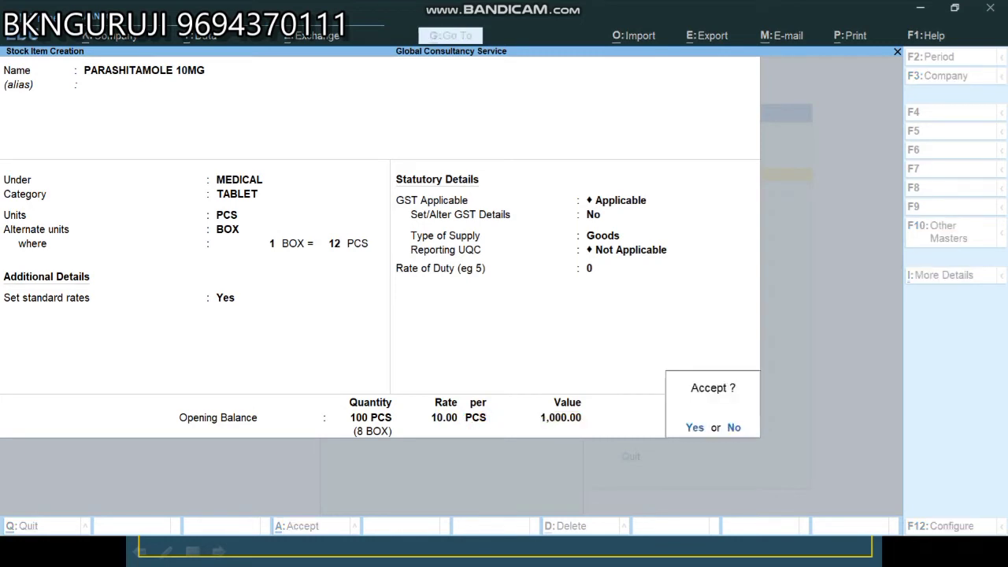
key("Return")
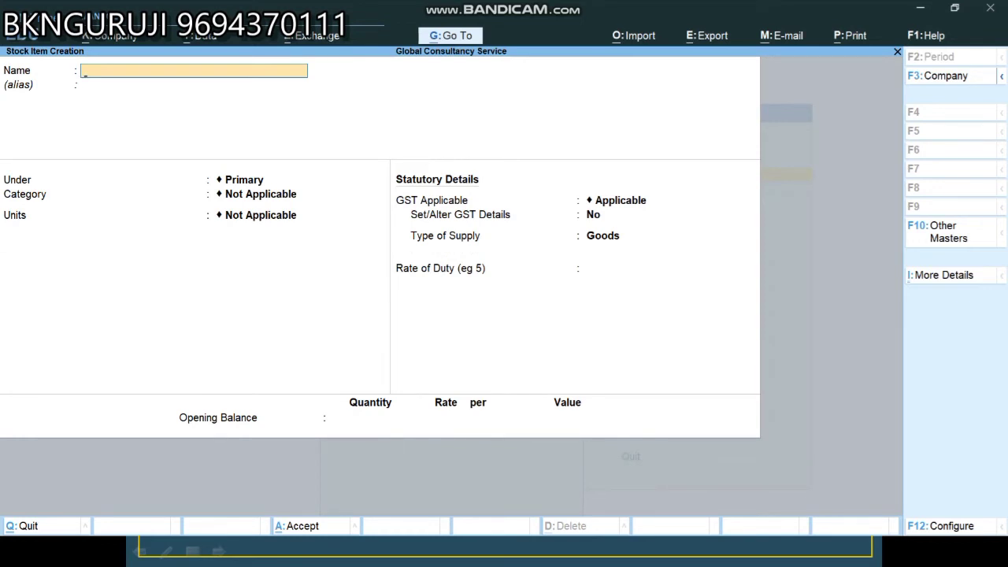
- Check the tablet list in the PowerPoint slide show, return to TallyPrime, and name the new stock item CETRIGIN 30MG
key("alt+Tab")
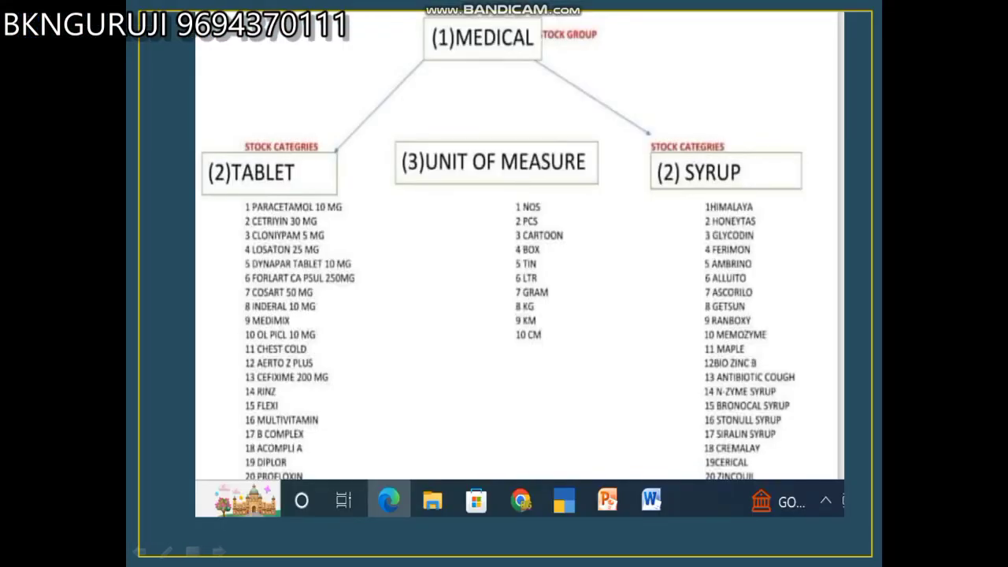
key("alt+Tab")
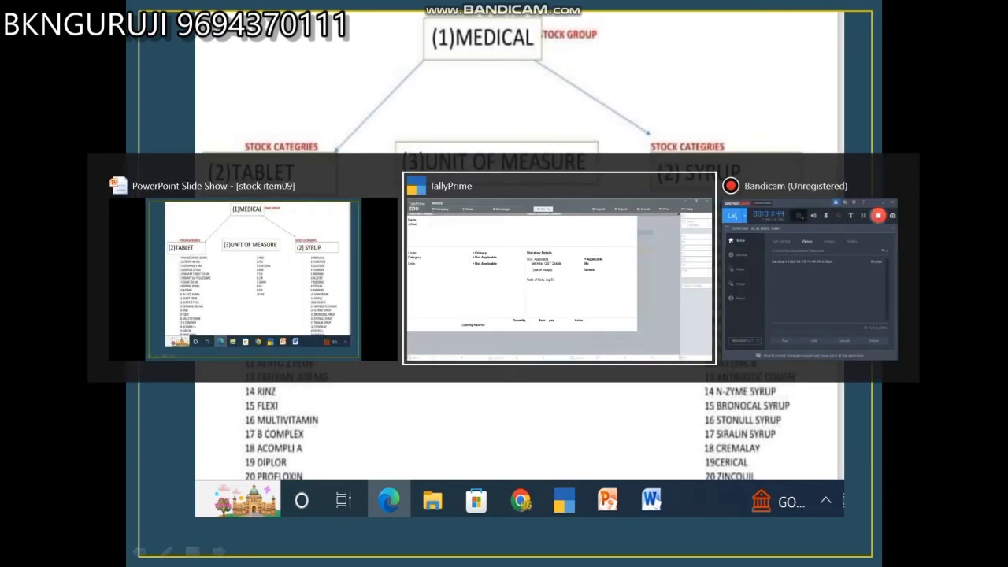
type("C")
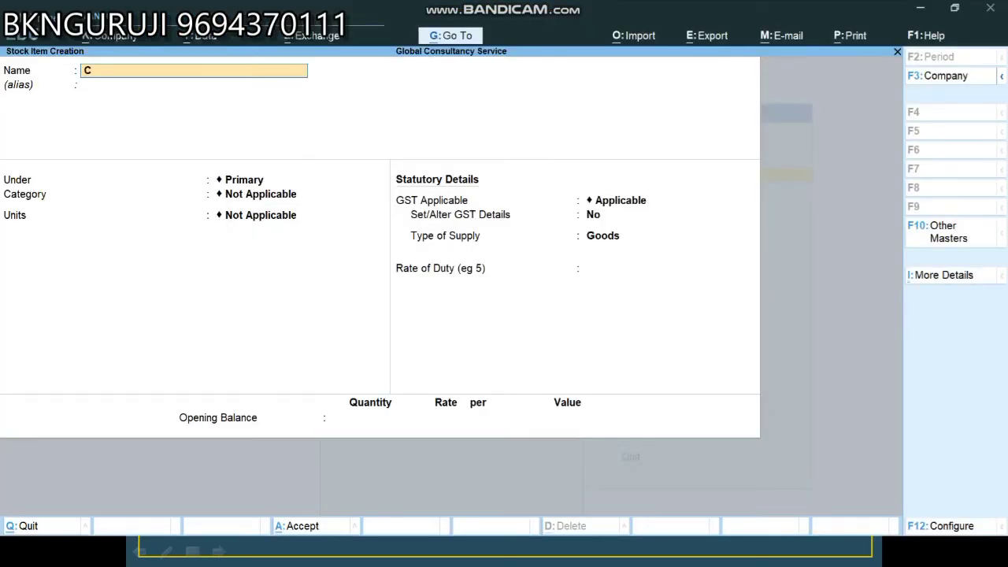
type("ETRIGIN 30MG")
key("Return")
key("BackSpace")
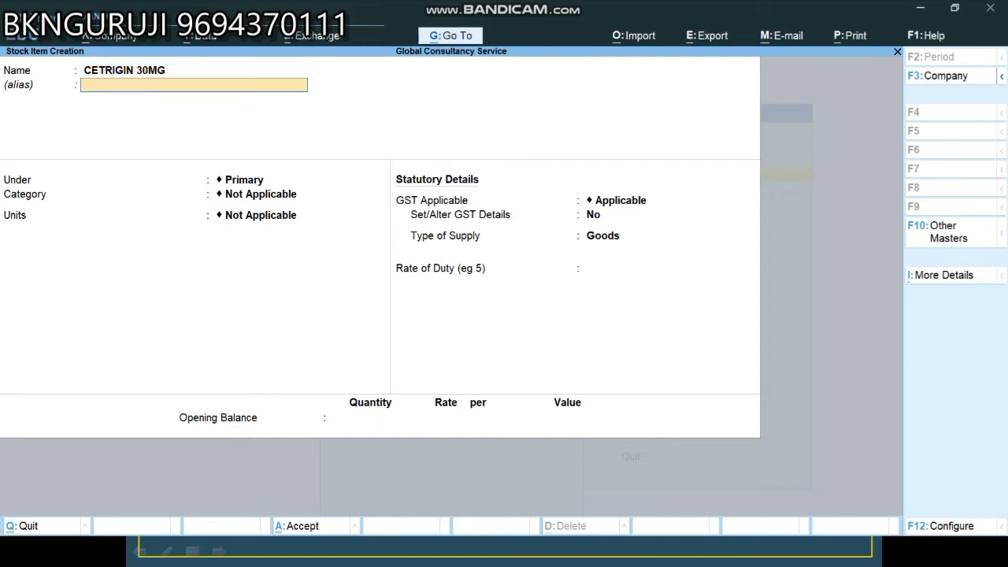
key("Return")
key("Return")
- Assign CETRIGIN 30MG to group MEDICAL and category TABLET, keeping PCS as the unit and 1 BOX equal to 12 PCS
type("MEDICAL")
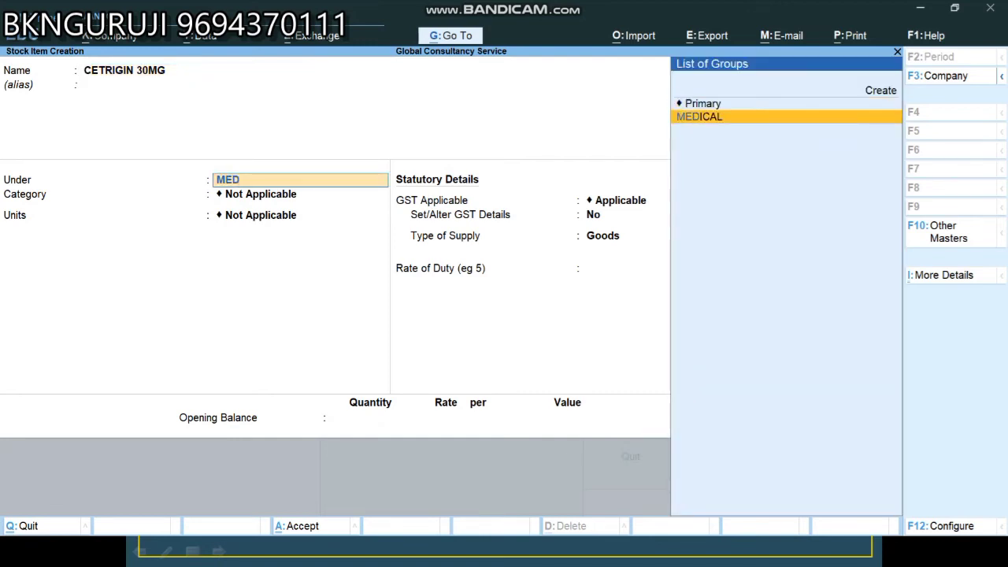
key("Return")
type("TABLET")
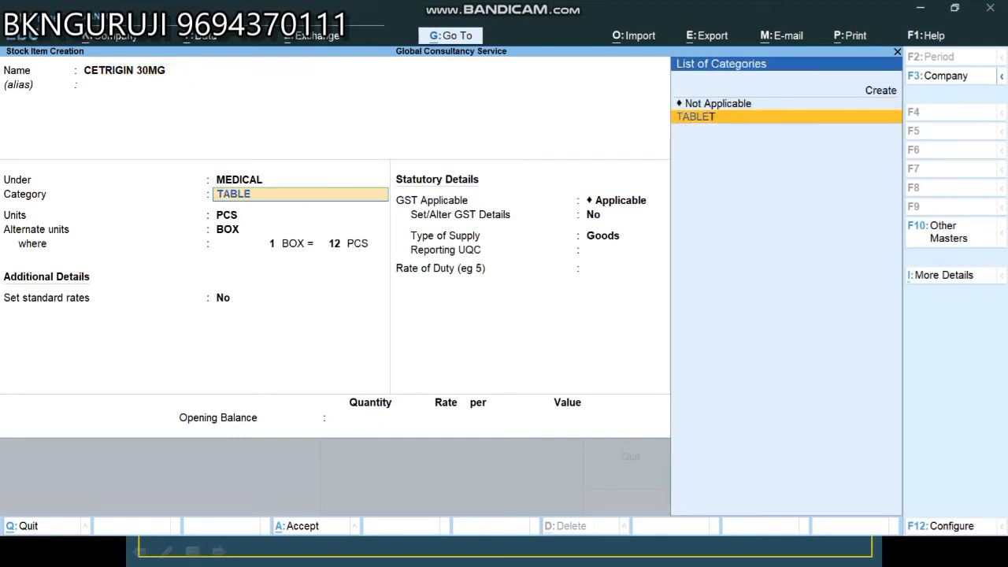
key("Return")
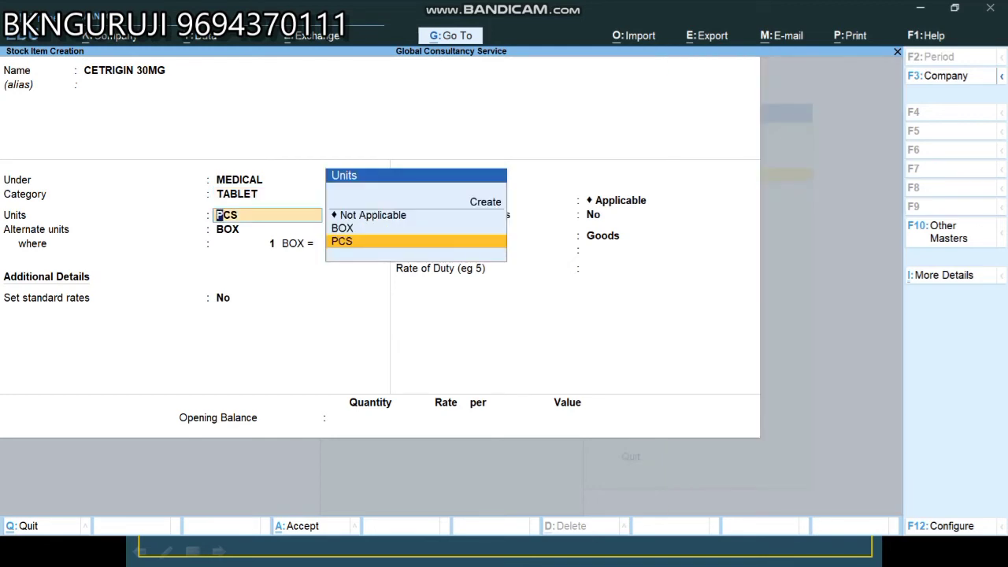
key("Return")
key("Return")
key("Return")
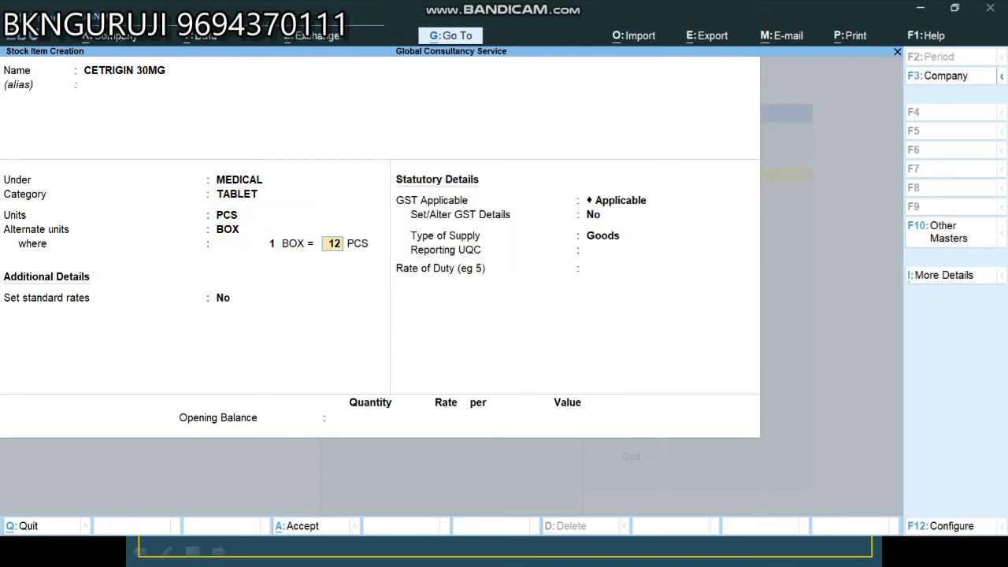
key("Return")
- Enable standard rates for CETRIGIN 30MG, with a cost of 13 and a selling price of 15 per PCS from 1-Apr-22
type("y")
key("Return")
key("Return")
type("13")
key("Return")
key("Return")
key("Return")
type("1")
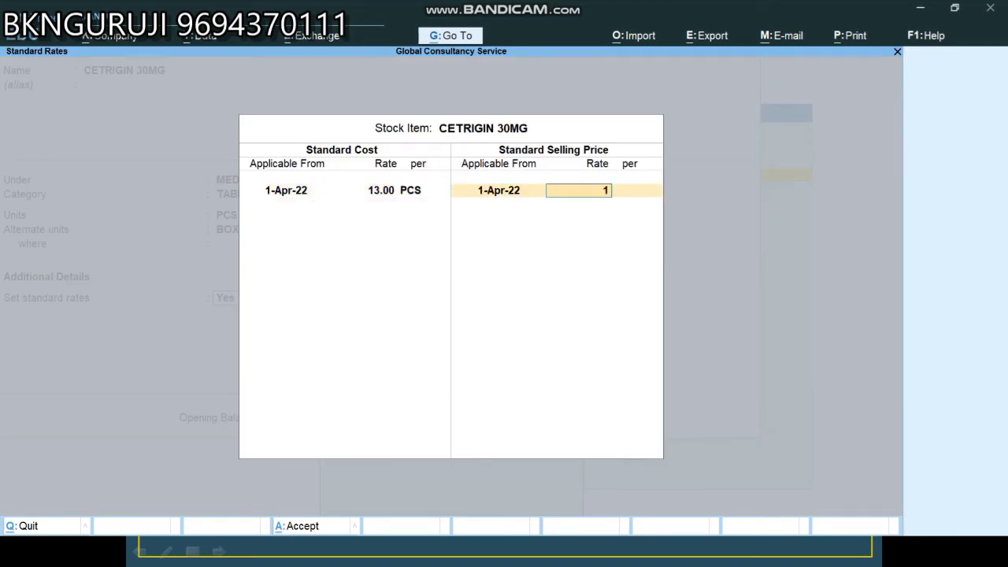
type("5")
key("Return")
key("Return")
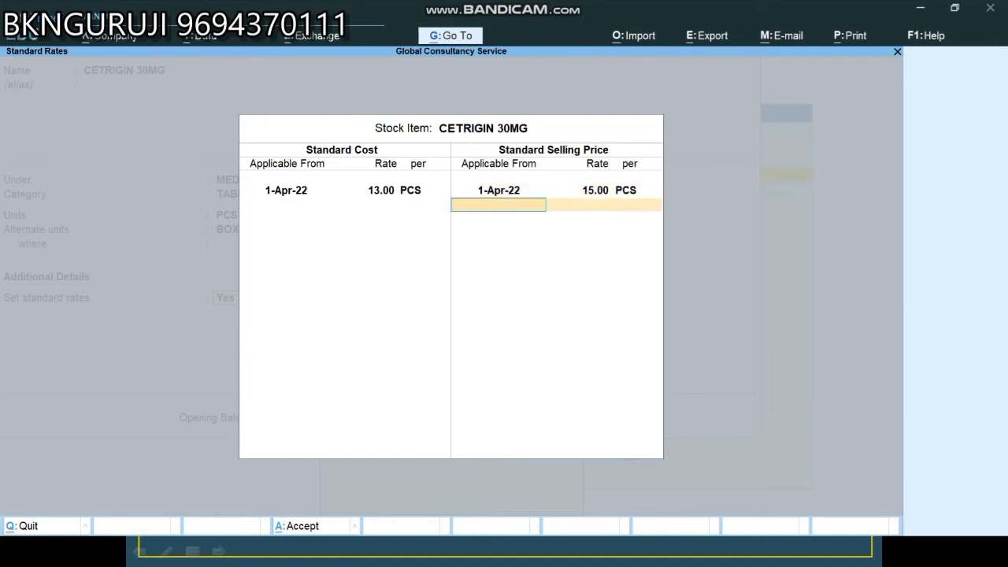
key("Return")
key("Return")
key("Return")
key("Return")
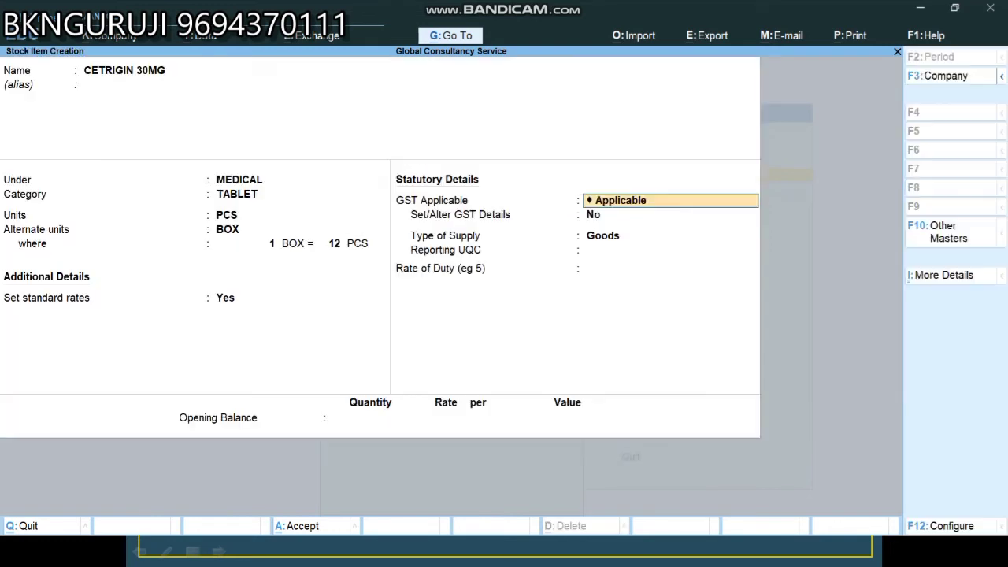
- Accept the default statutory details, enter an opening balance of 200 PCS at a rate of 13, and save the CETRIGIN 30MG item
key("Return")
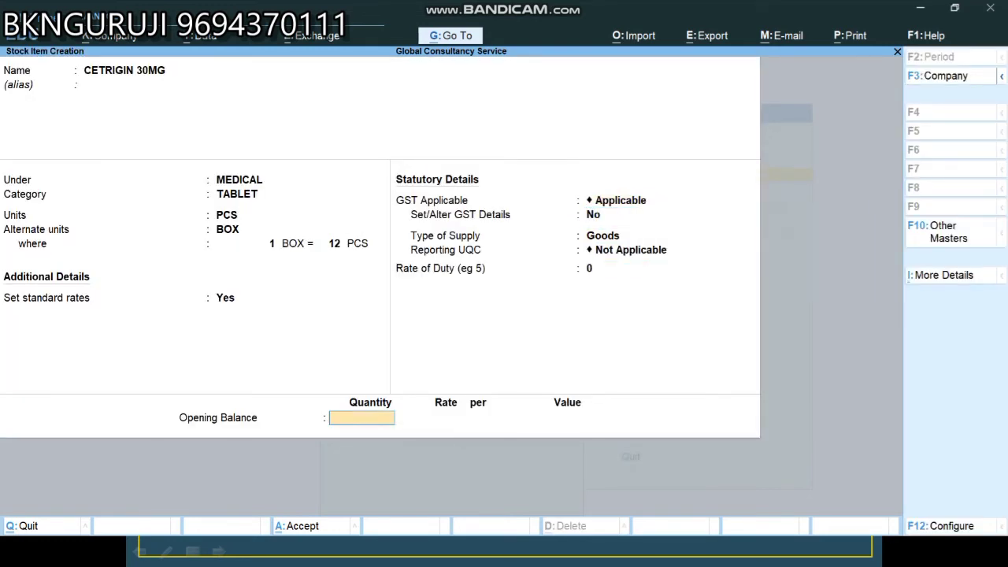
type("200")
key("Return")
type("13")
key("Return")
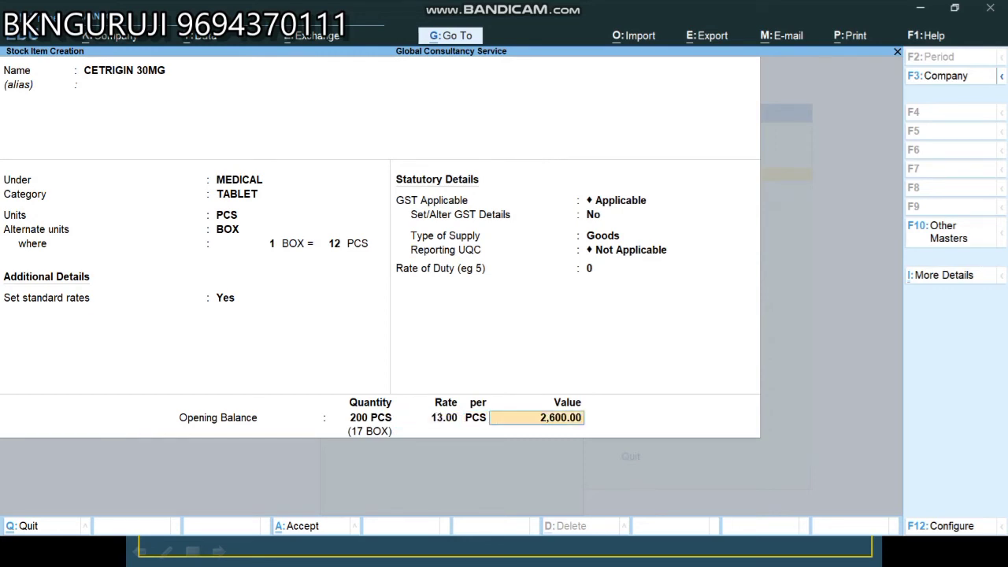
key("Return")
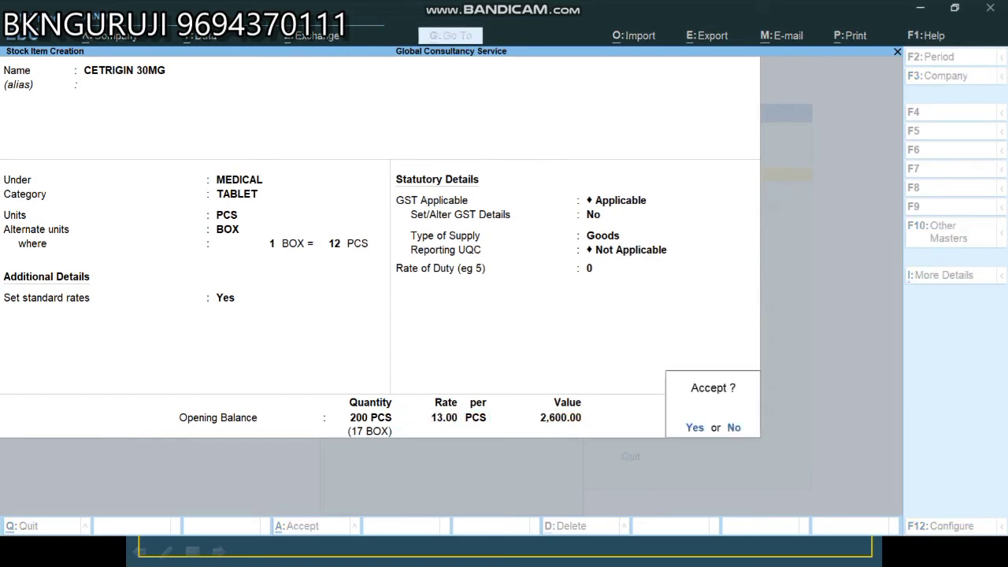
key("Return")
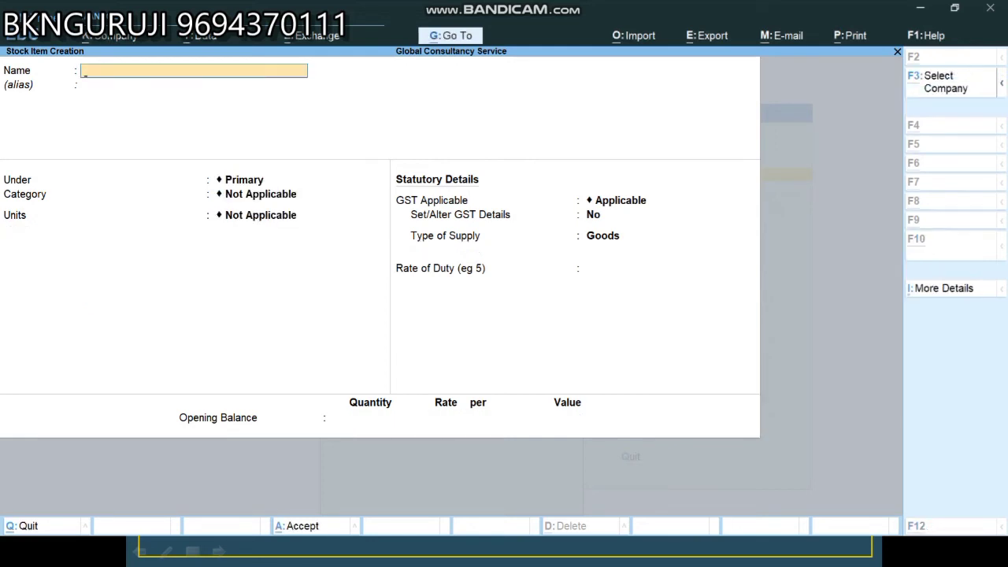
- Check the syrup list in the PowerPoint slide show, return to TallyPrime, and name the new stock item HIMALAYA
key("alt+Tab")
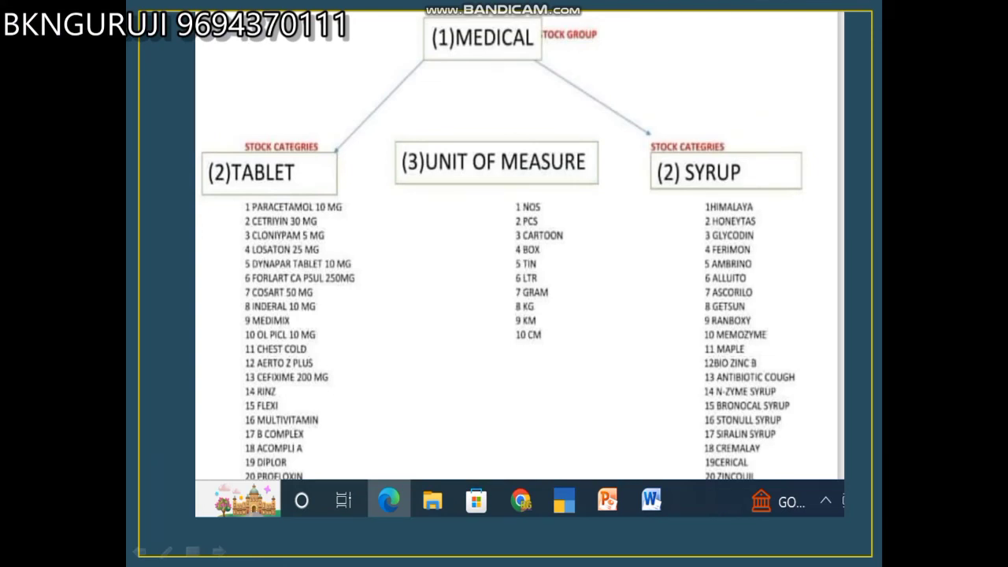
key("alt+Tab")
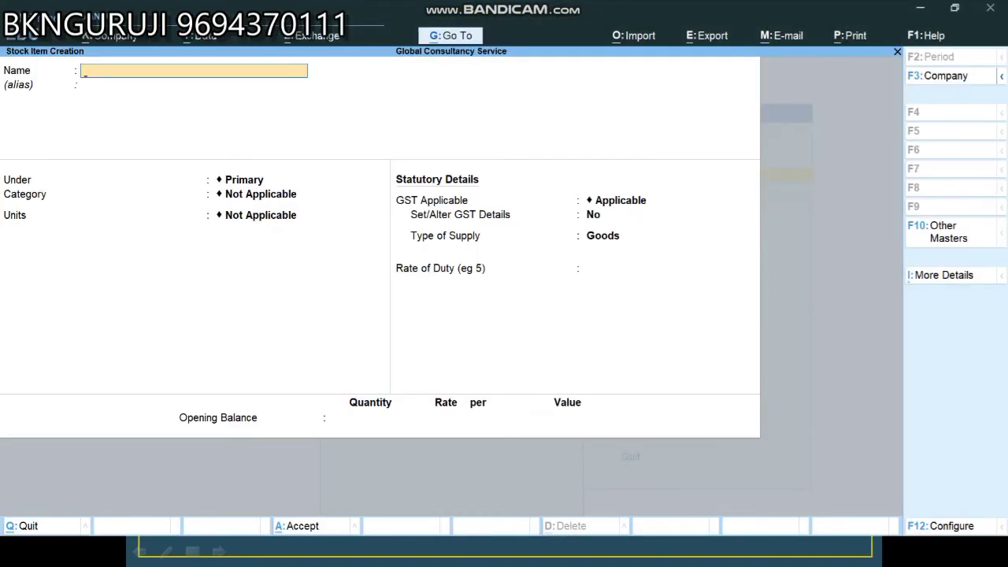
type("HIMA")
key("BackSpace")
type("LAYA")
key("Return")
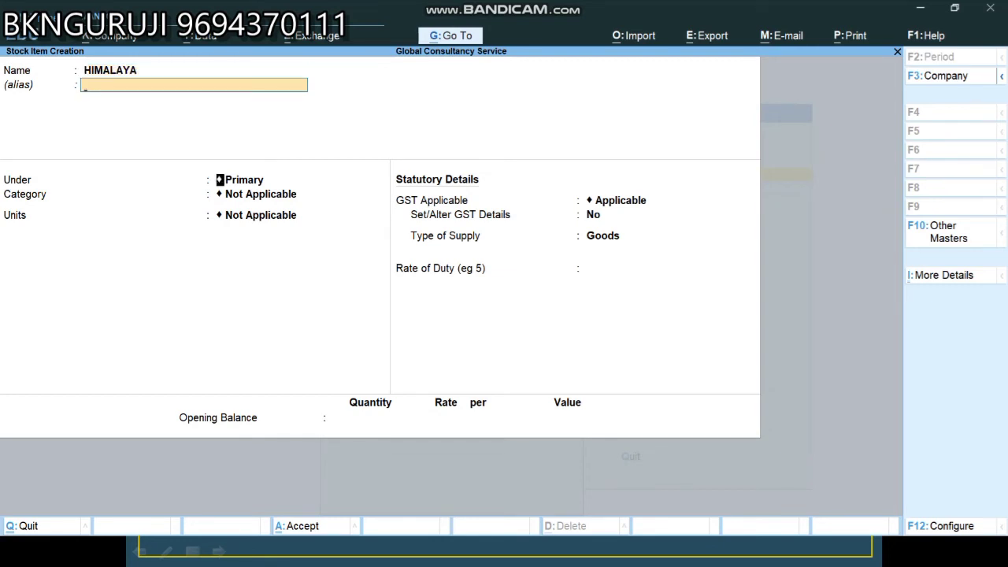
- Assign HIMALAYA to group MEDICAL and category SYRUP, keeping PCS as the unit and setting 1 BOX equal to 1 PCS
type("MED")
key("Return")
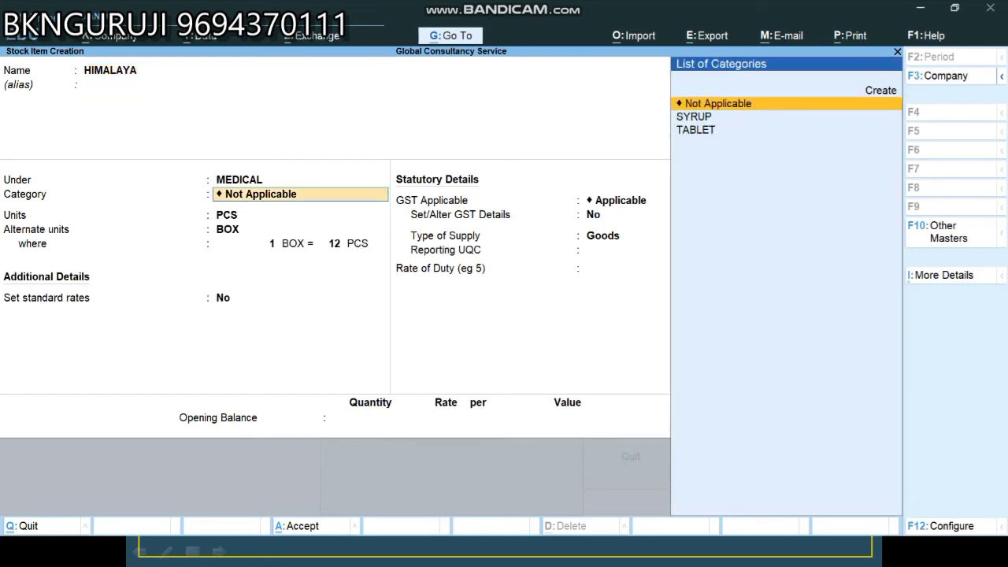
type("SY")
key("Return")
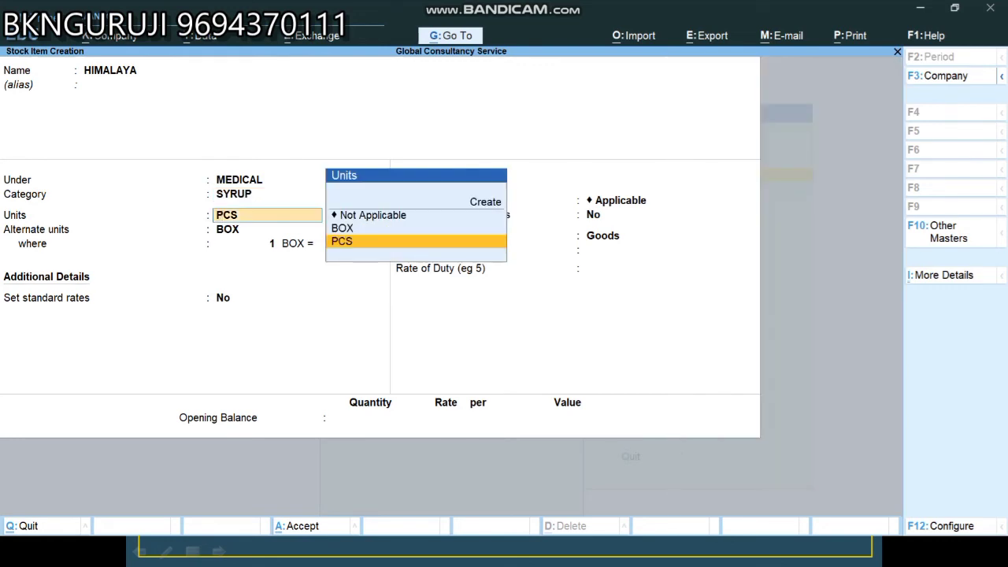
key("Return")
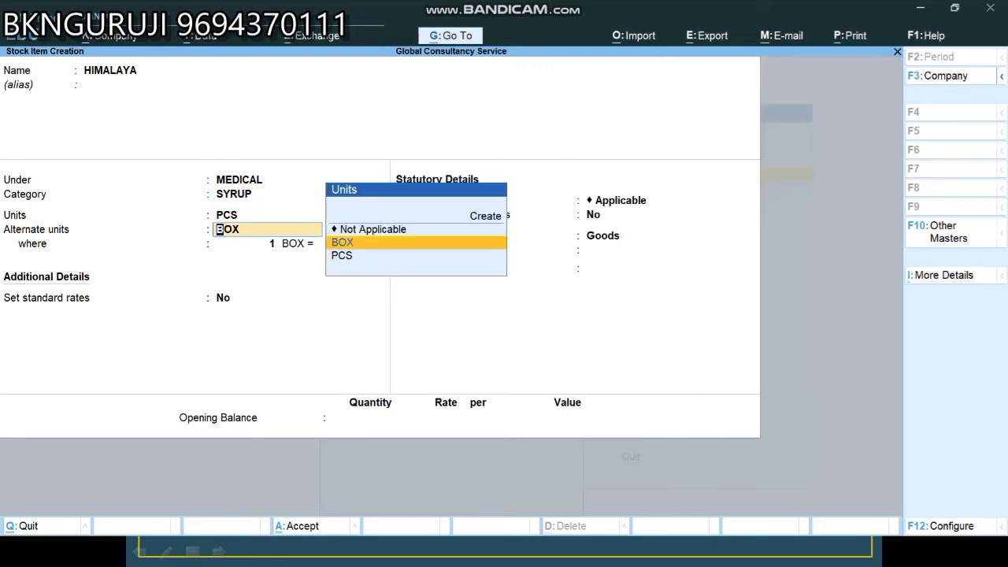
key("Return")
key("Return")
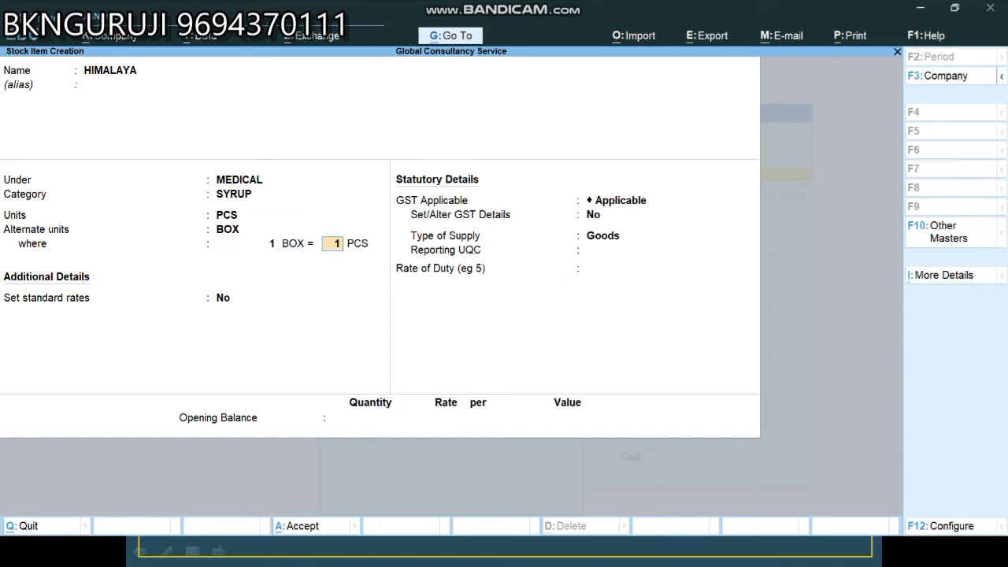
key("Return")
- Enable standard rates for HIMALAYA, with a cost of 40 and a selling price of 50 per PCS from 1-Apr-22
key("y")
key("Return")
type("40")
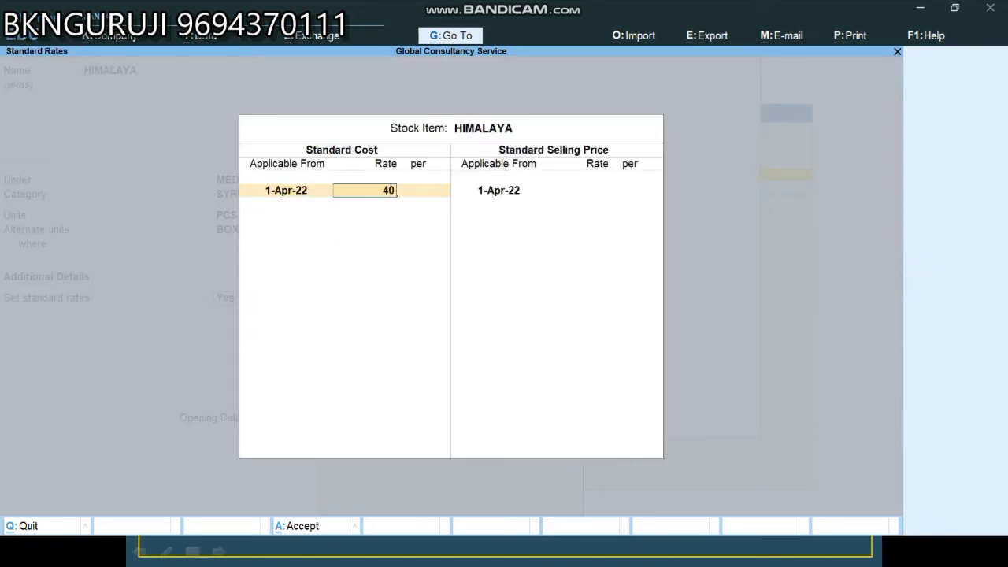
key("Return")
key("Return")
key("Return")
key("Return")
type("50")
key("Return")
key("Return")
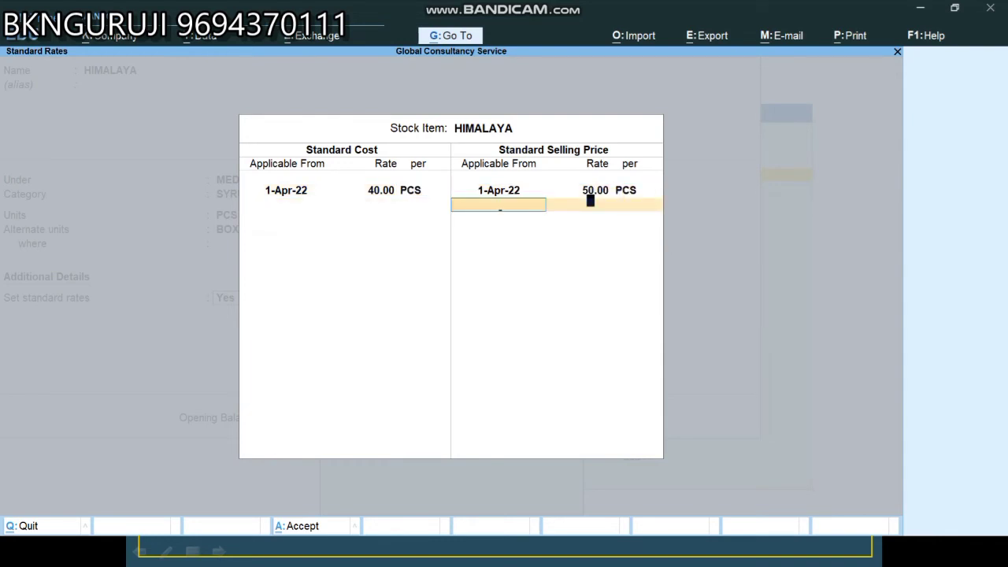
key("Return")
- Accept the default statutory details, enter an opening balance of 50 PCS at a rate of 40, and save the HIMALAYA item
key("Return")
key("Return")
key("Return")
key("Return")
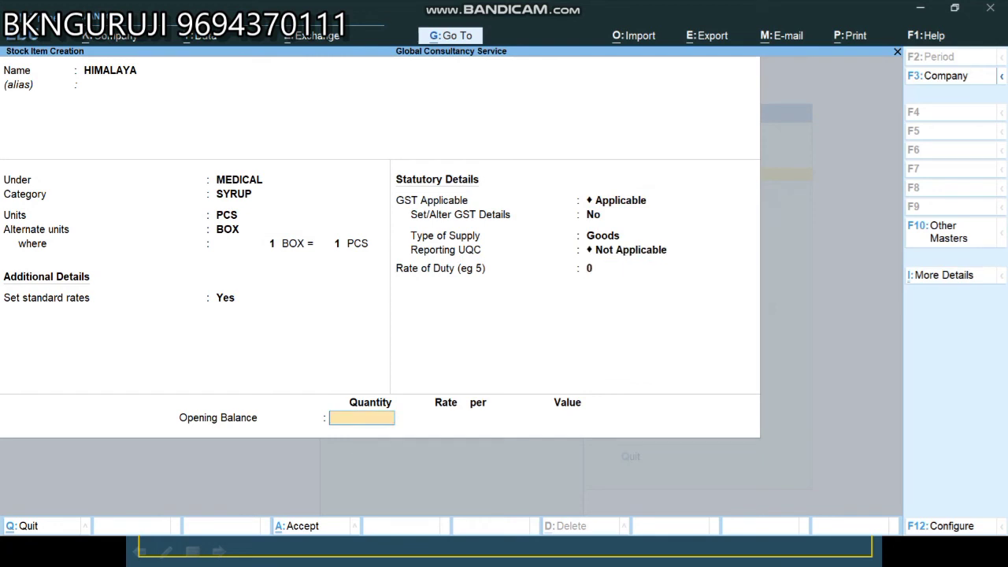
type("50")
key("Return")
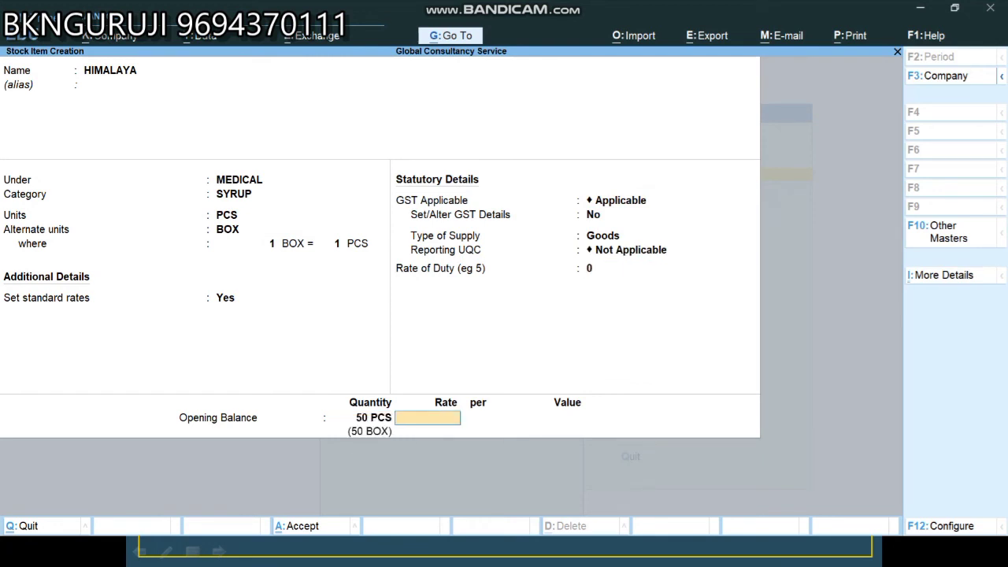
type("40")
key("Return")
type("p")
key("Return")
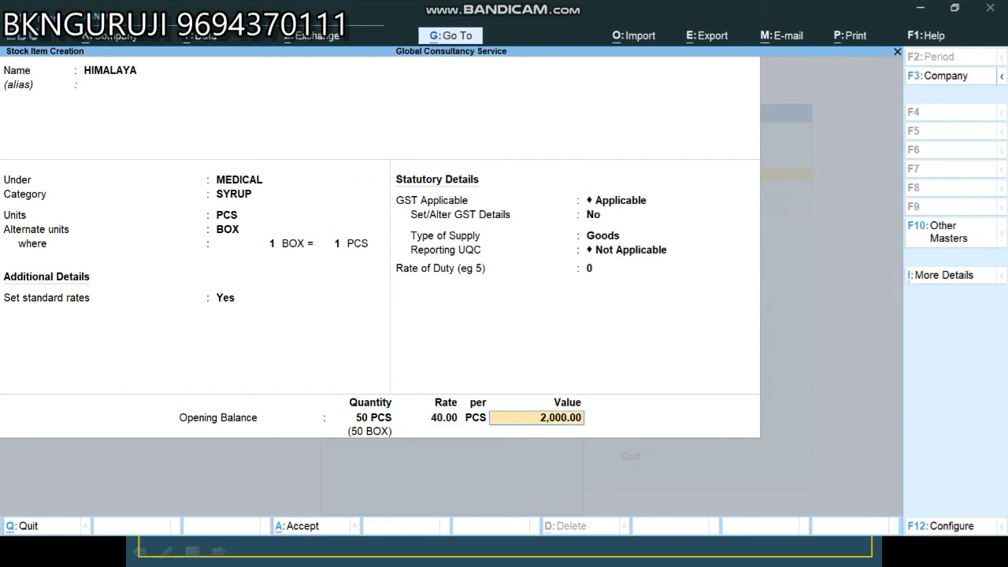
key("Return")
key("Return")
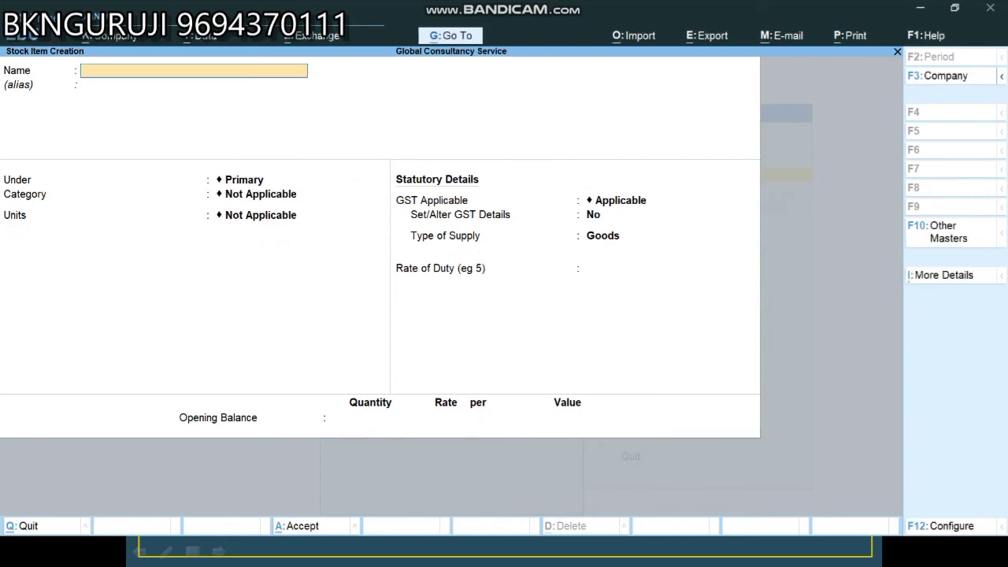
- Check the next syrup in the PowerPoint slide show, return to TallyPrime, and name the new stock item HONETASH without an alias
key("alt+Tab")
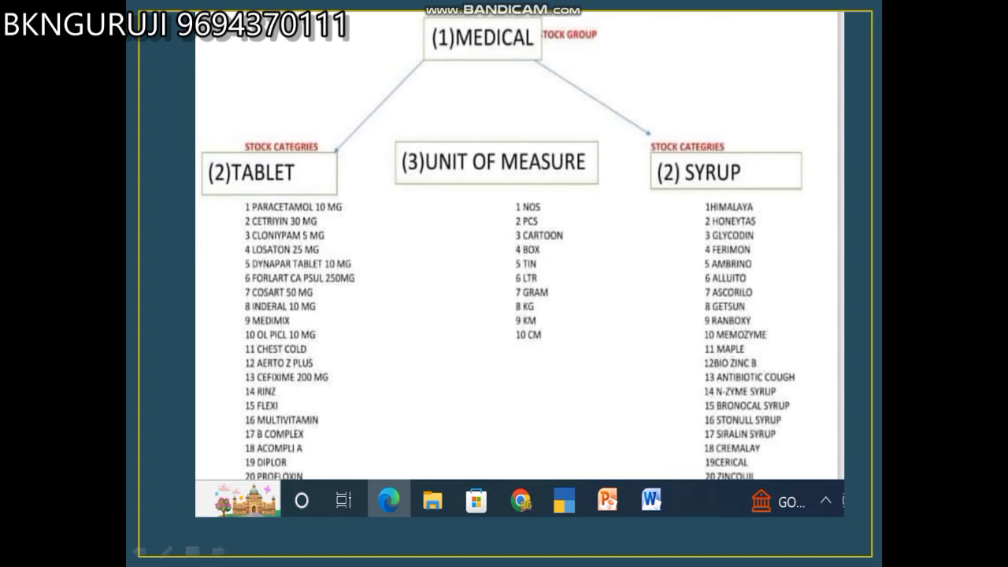
key("alt+Tab")
type("H")
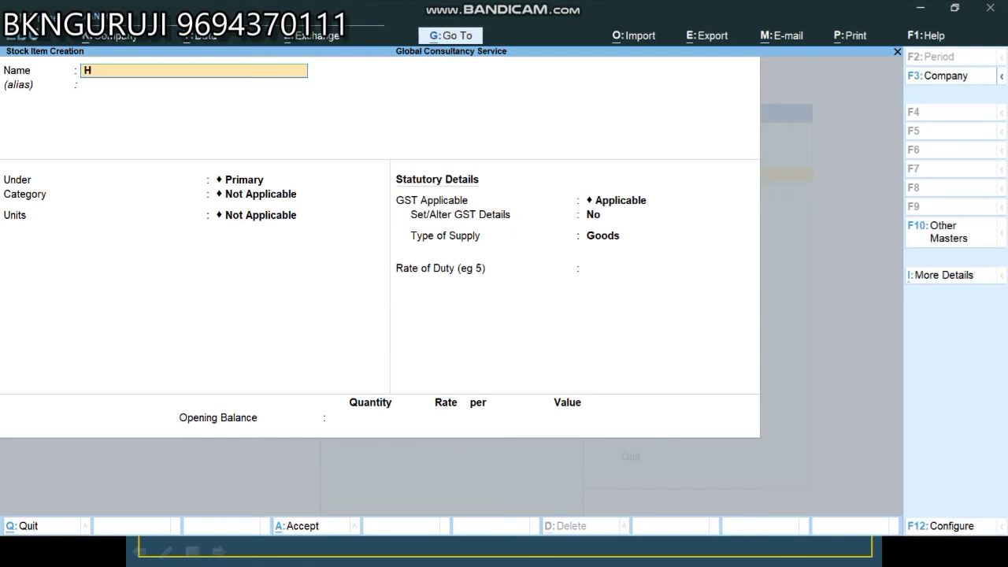
type("ONETASH")
key("Return")
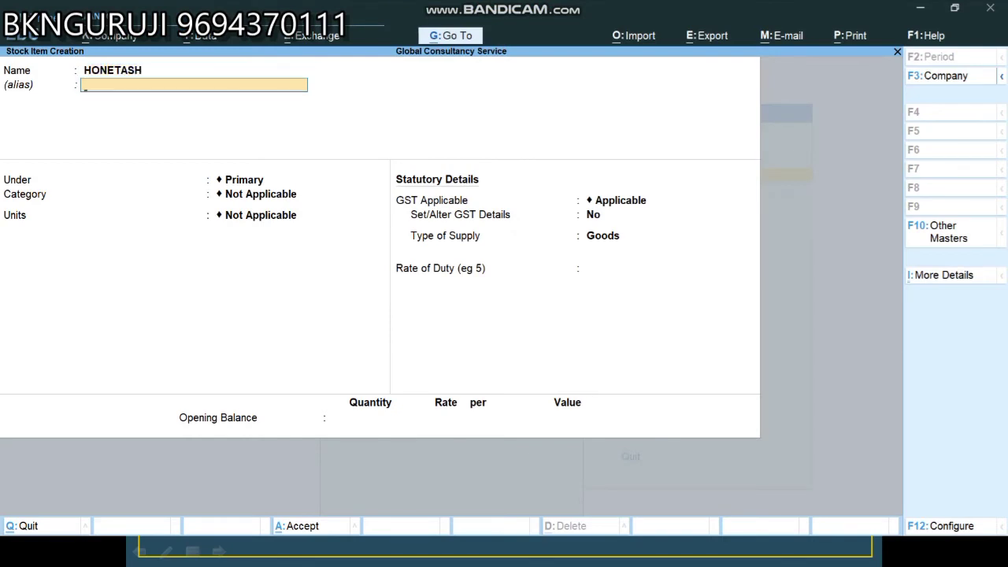
key("Return")
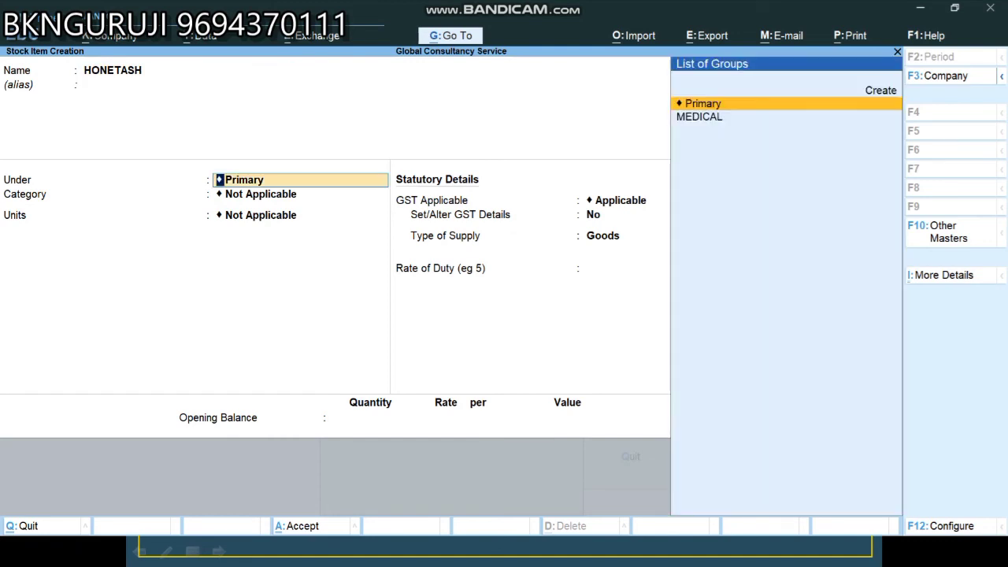
- Assign HONETASH to group MEDICAL and category SYRUP, keeping PCS as the unit and 1 BOX equal to 1 PCS
type("MED")
key("Return")
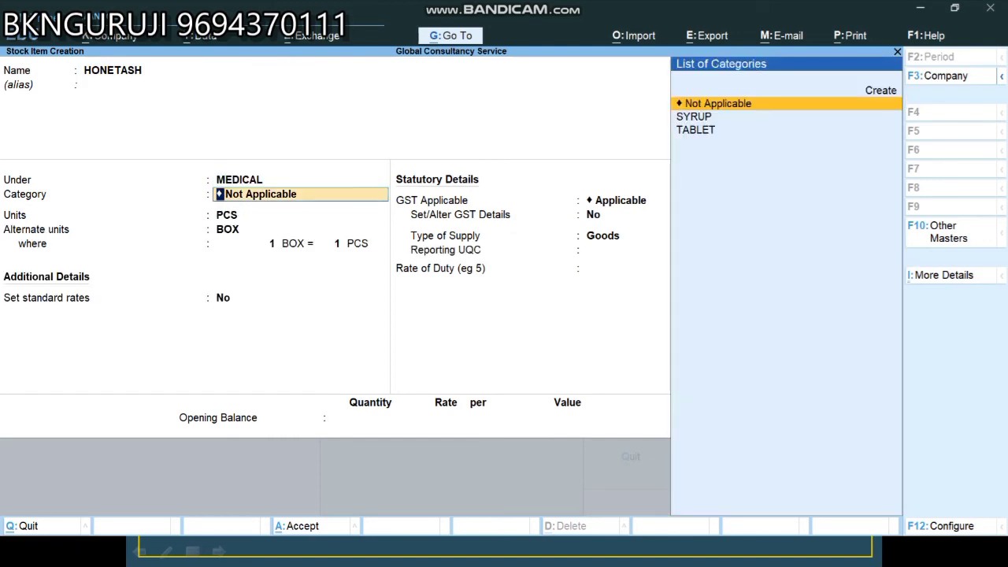
type("SY")
key("Return")
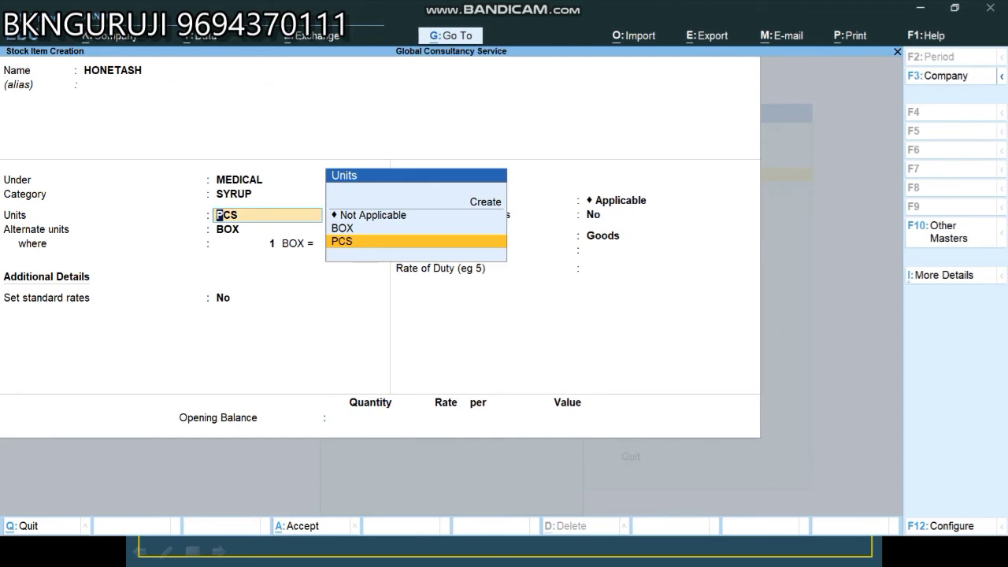
key("Return")
key("Return")
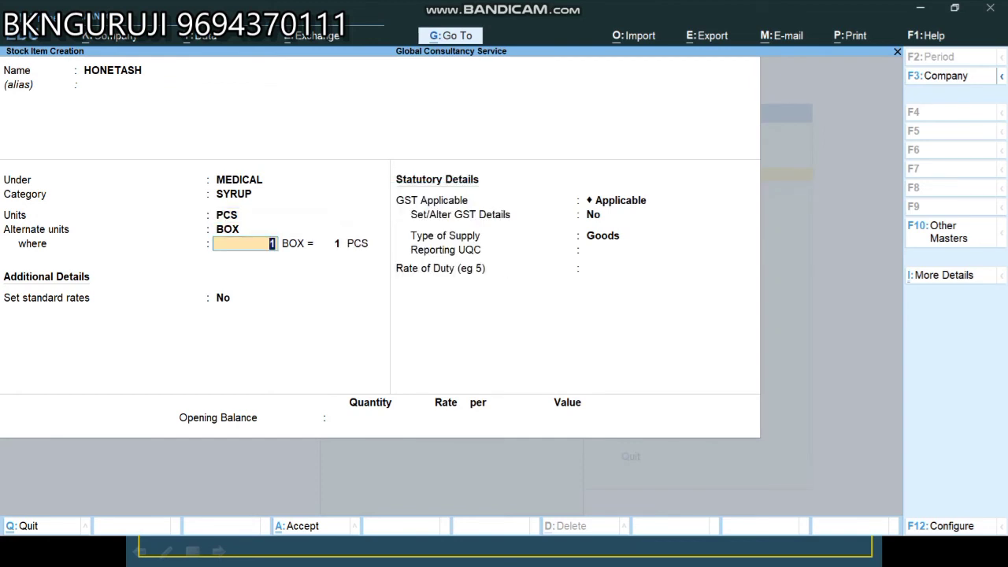
key("Return")
key("Return")
- Enable standard rates for HONETASH, with a cost of 60 and a selling price of 70 per PCS from 1-Apr-22
type("y")
key("Return")
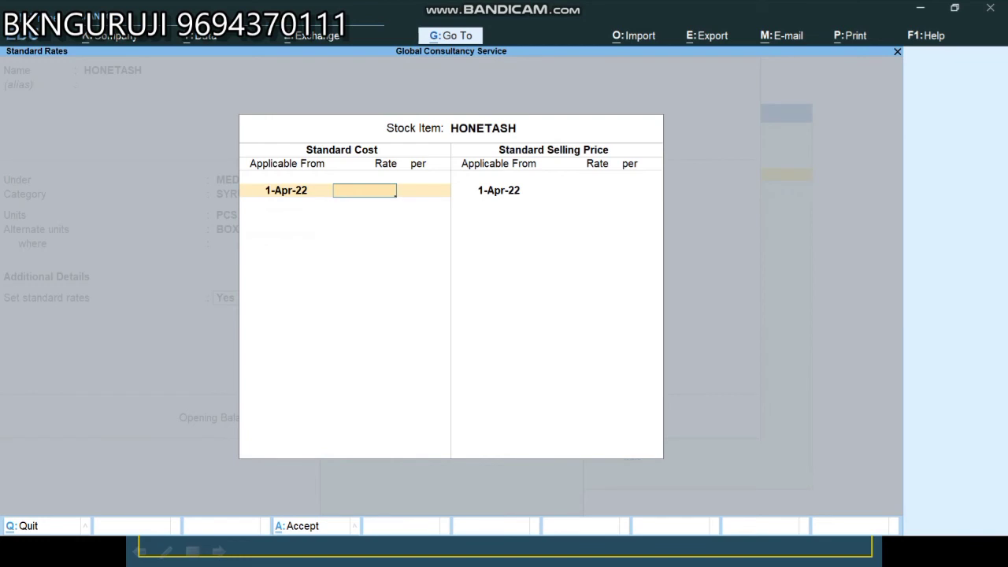
type("60")
key("Return")
key("Return")
key("Return")
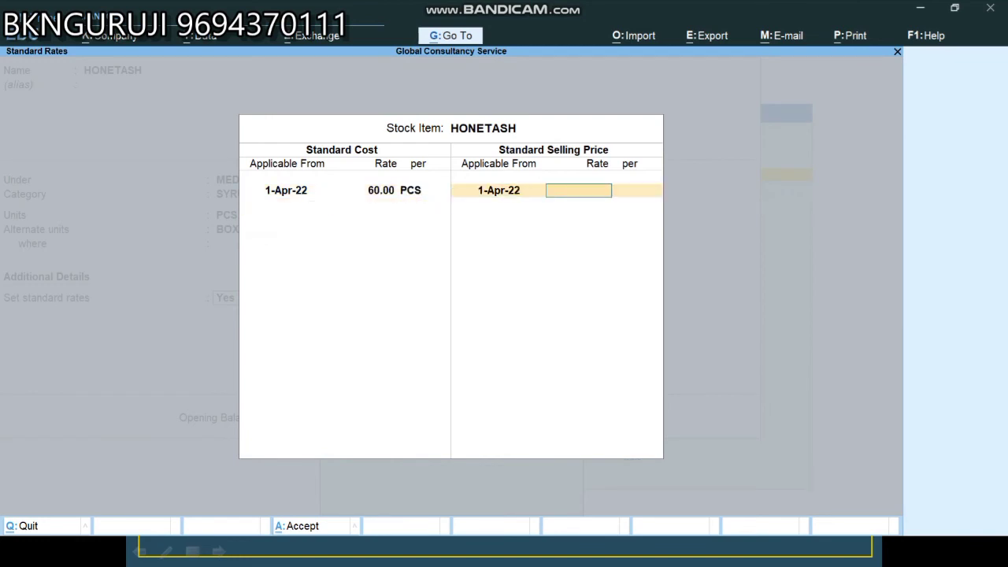
type("70")
key("Return")
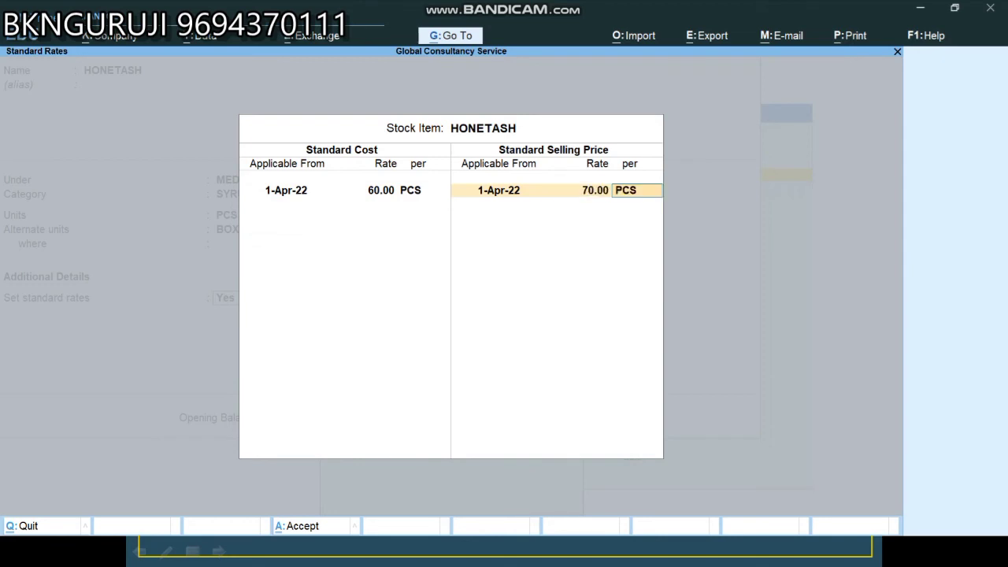
key("Return")
key("Return")
- Accept the default statutory details, enter an opening balance of 100 PCS at a rate of 60, and save the HONETASH item
key("Return")
key("Return")
key("Return")
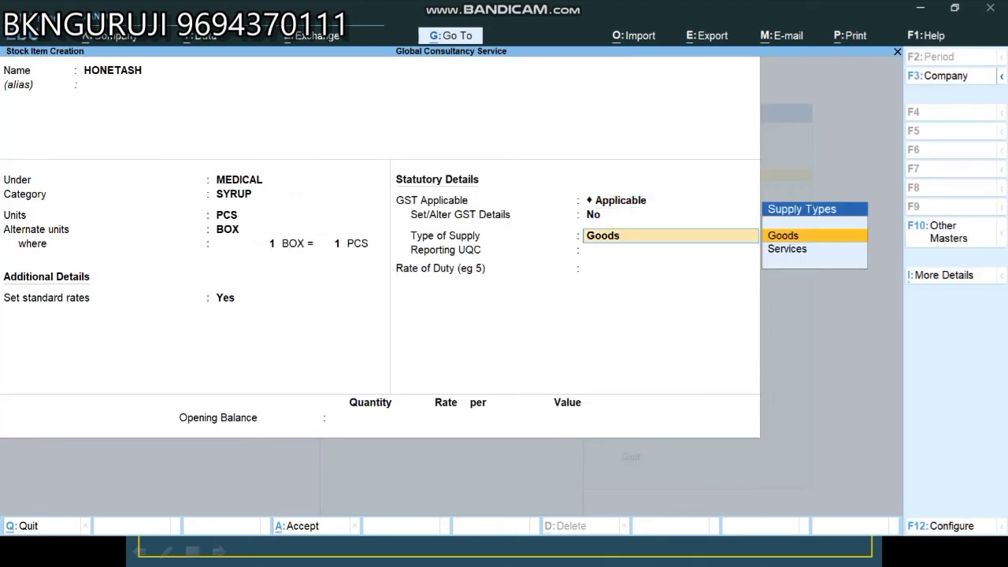
key("Return")
key("Return")
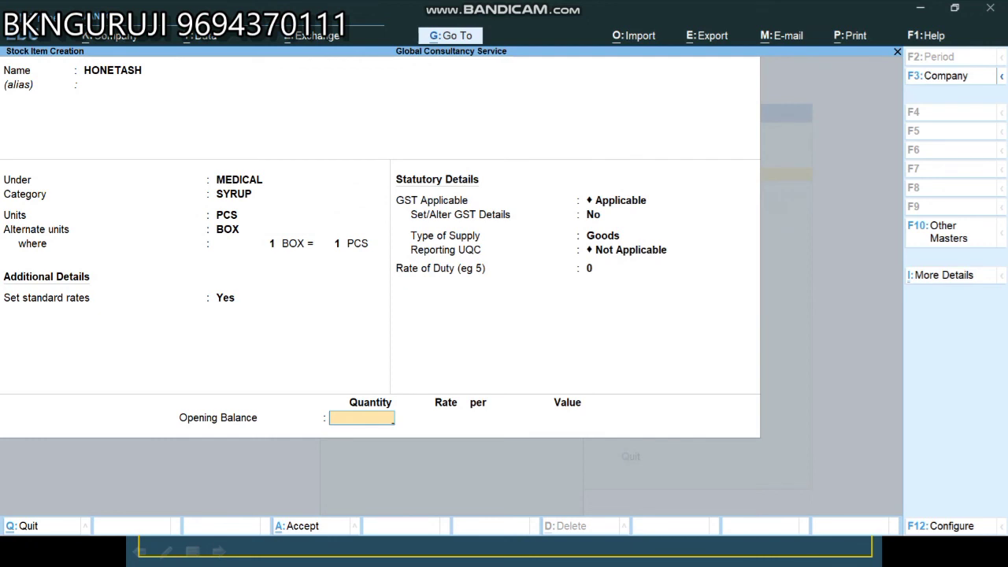
type("100")
key("Return")
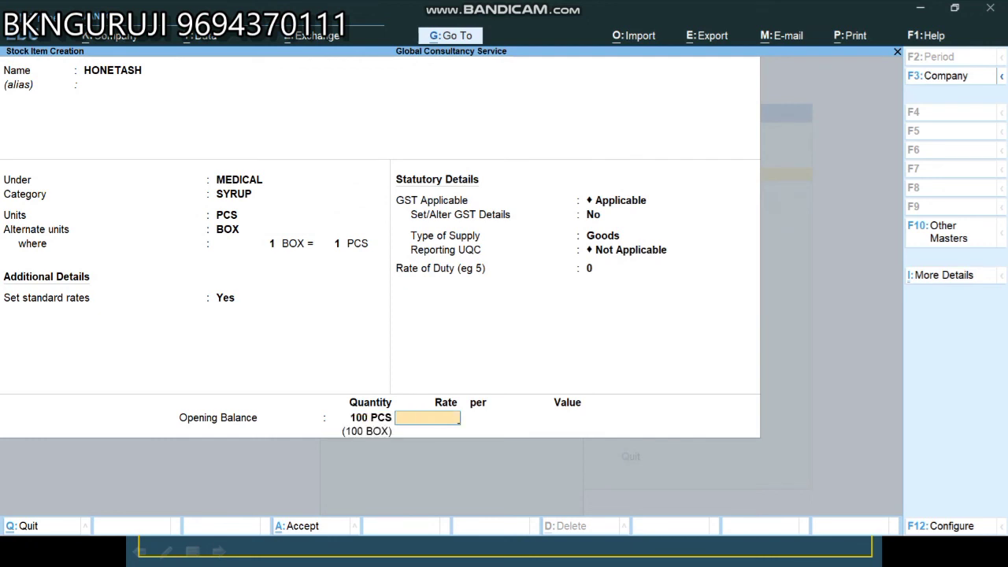
type("60")
key("Return")
key("Return")
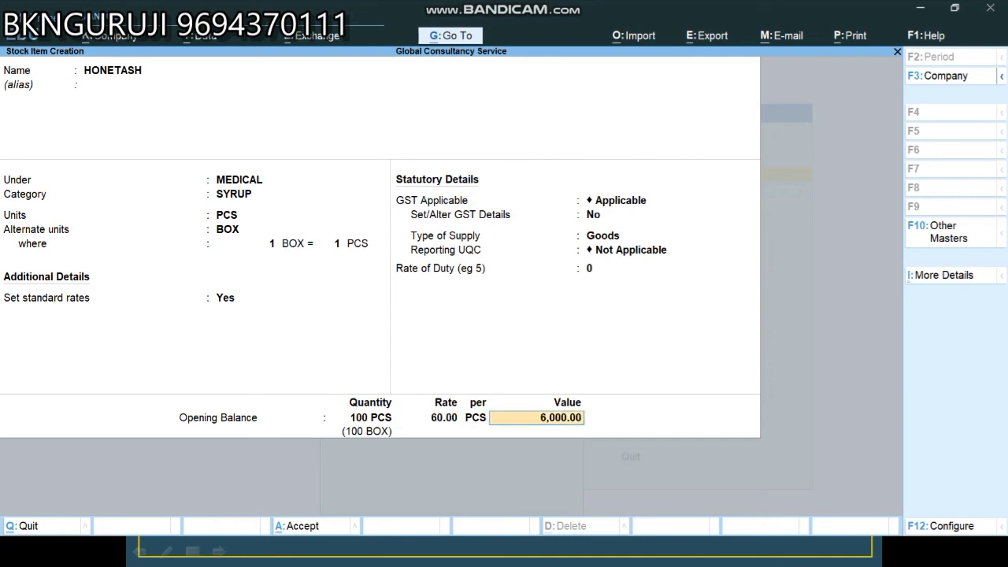
key("Return")
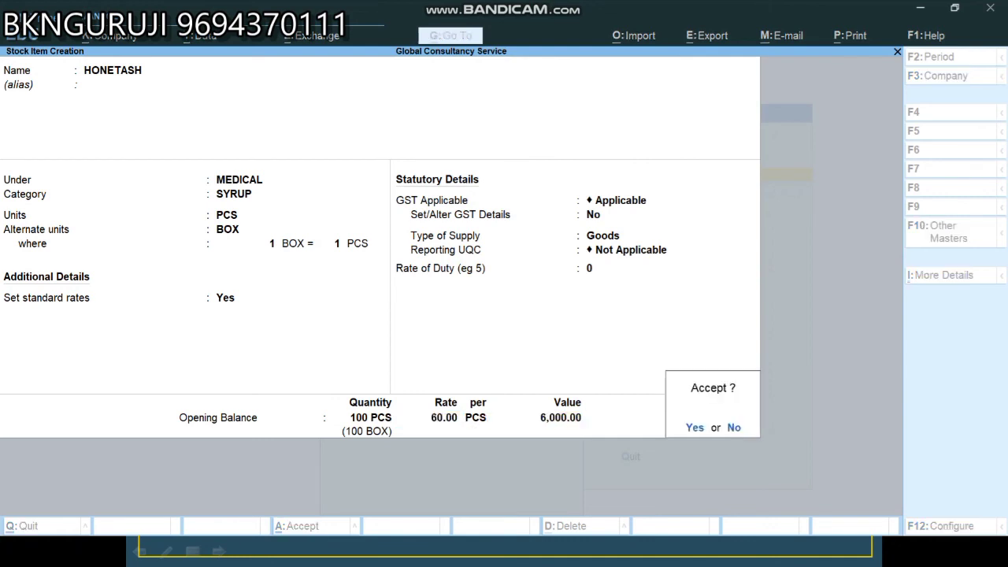
key("Return")
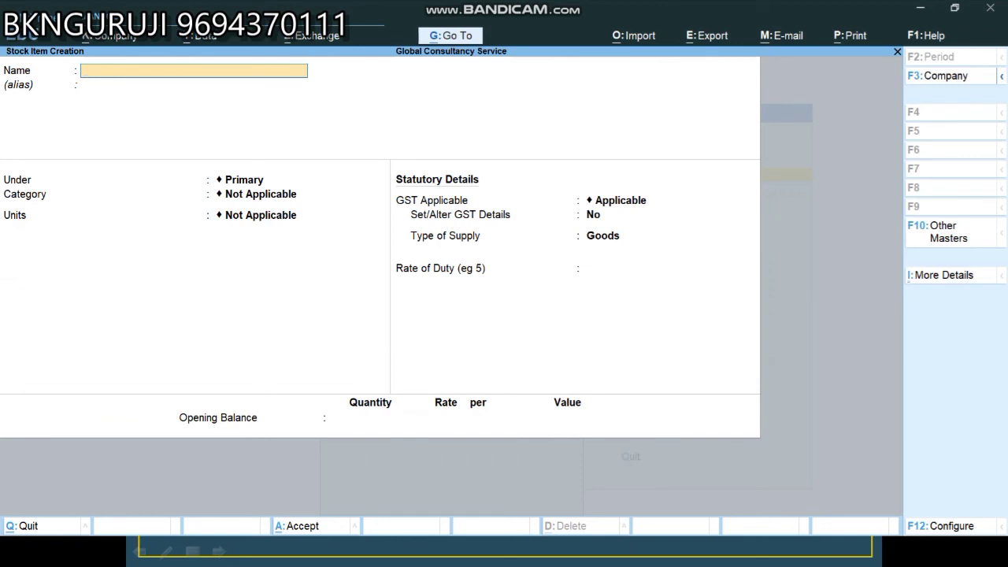
- Leave stock item creation, open the Stock Summary report, and expand the MEDICAL group to show its individual items
key("Escape")
key("Return")
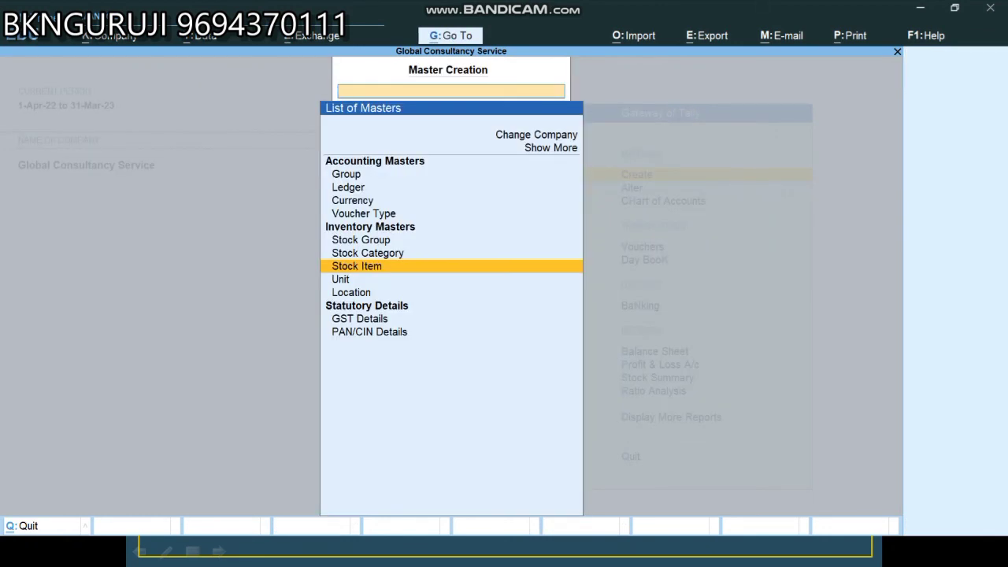
key("Escape")
key("Down")
key("Down")
key("Down")
key("Down")
key("Down")
key("Down")
key("Down")
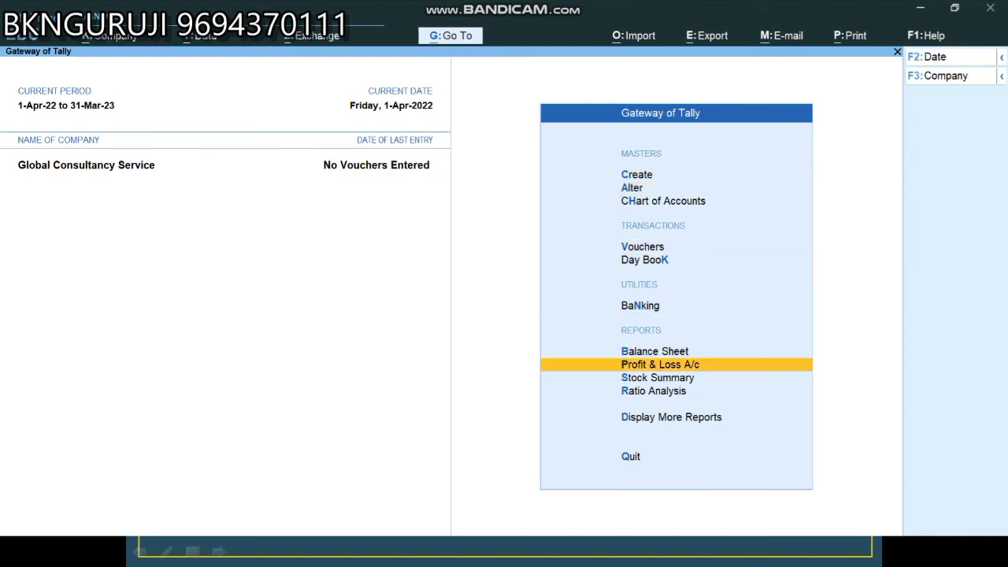
key("Down")
key("Return")
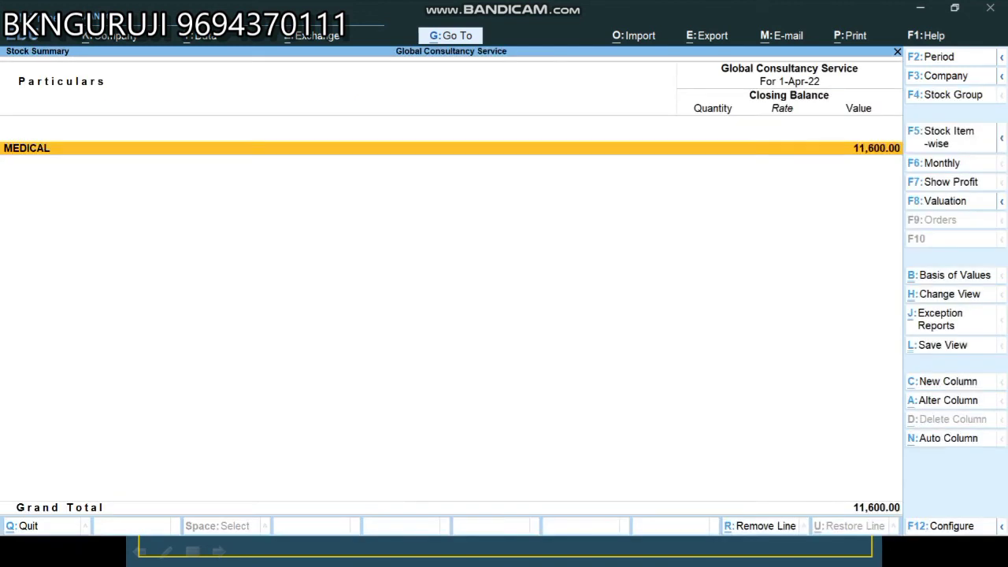
key("alt+F1")
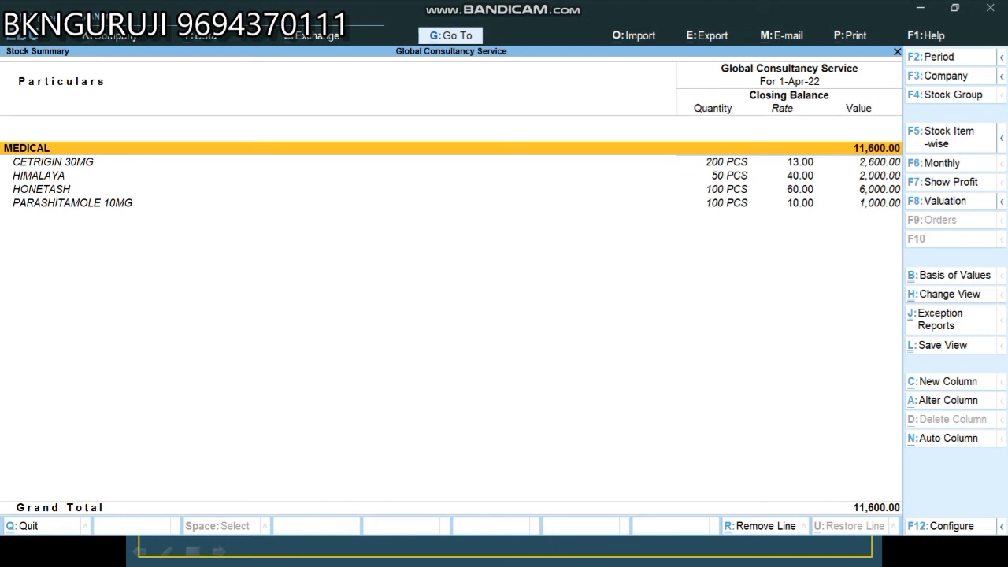
- Preview the printed Stock Summary, zoom in to examine it, and close the preview without printing
key("alt+p")
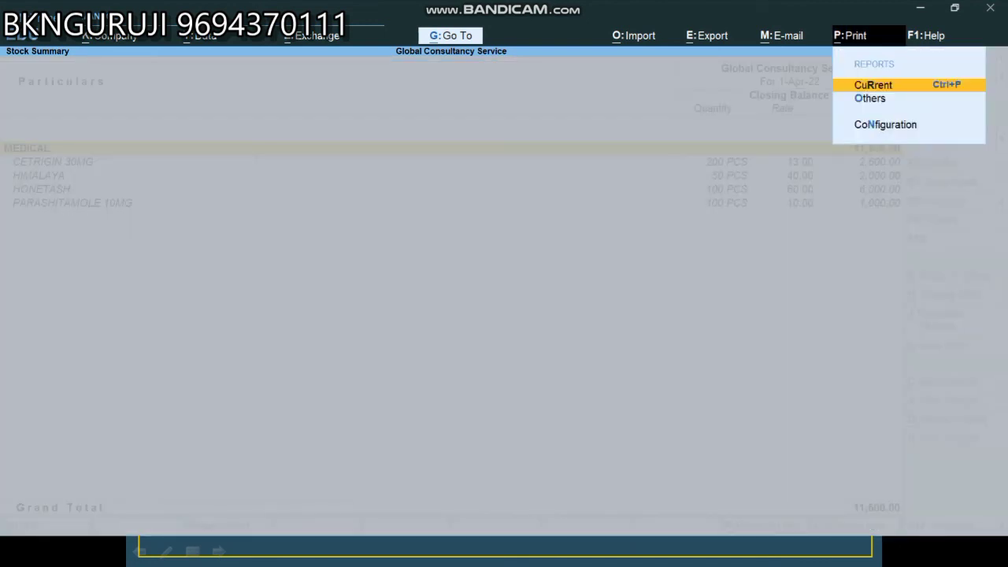
key("Return")
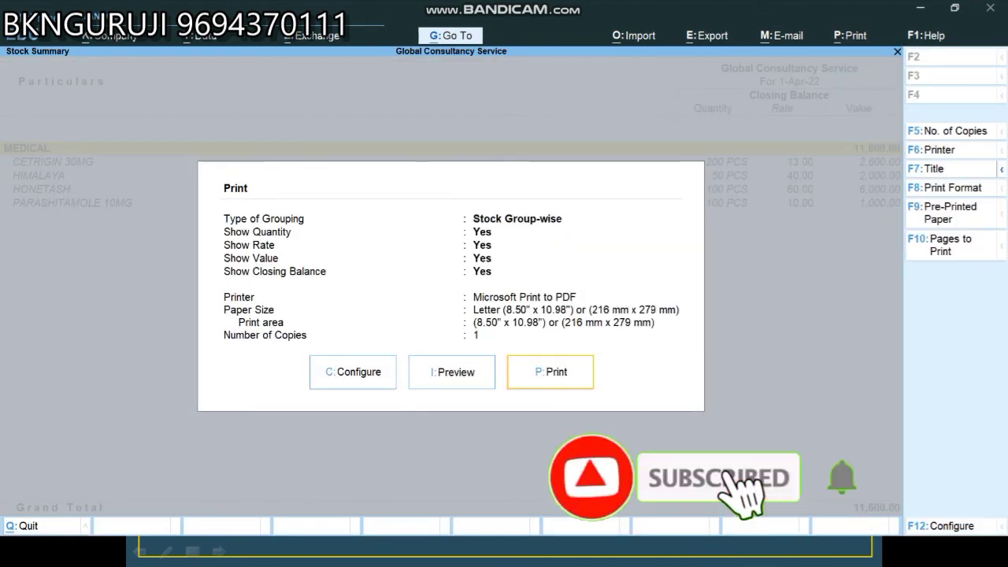
key("i")
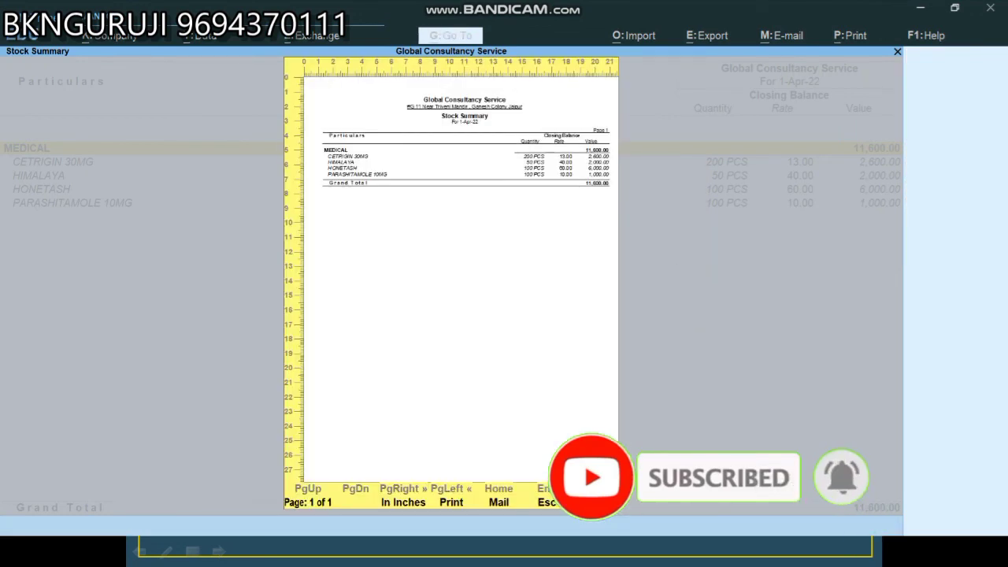
key("Return")
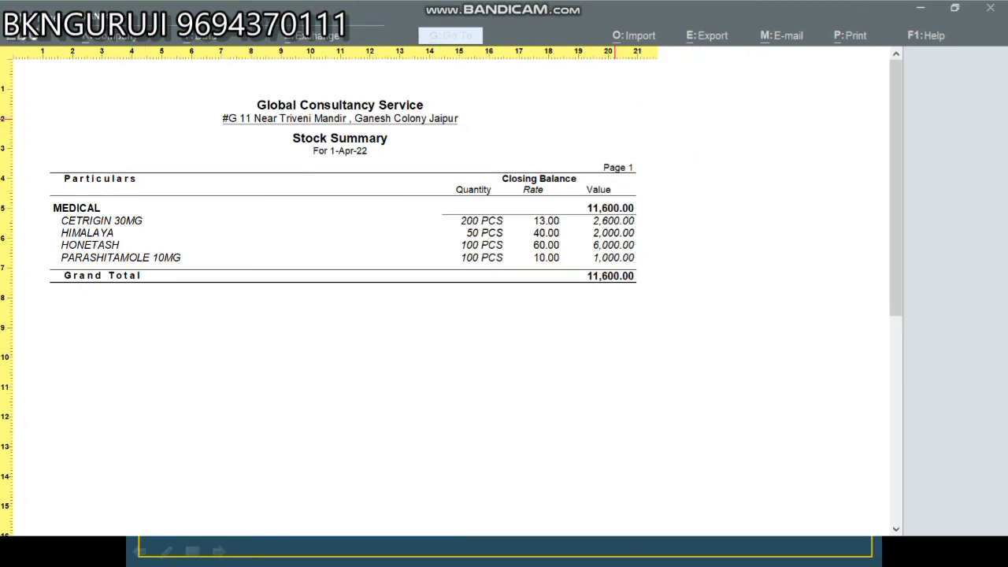
key("Return")
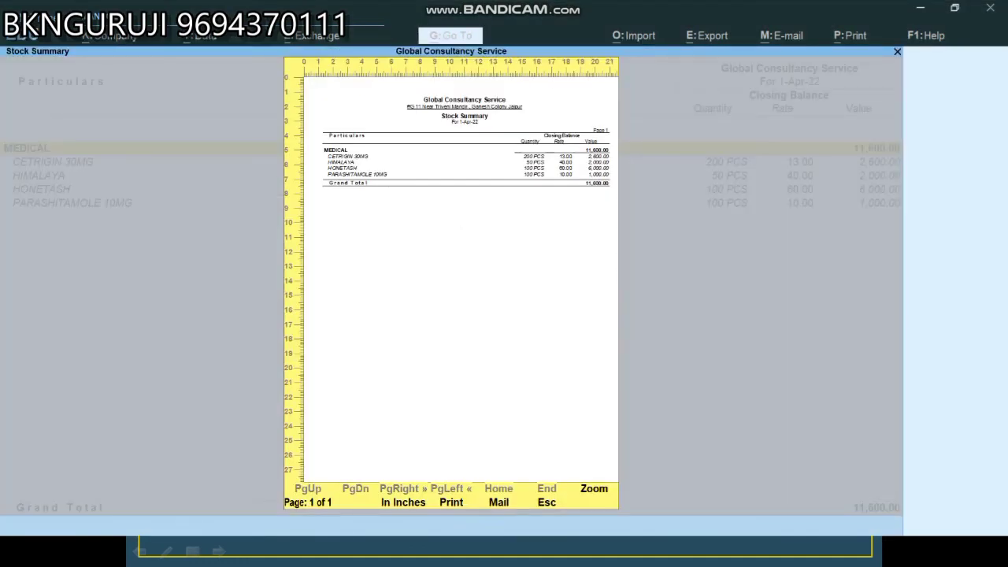
key("Escape")
key("Escape")
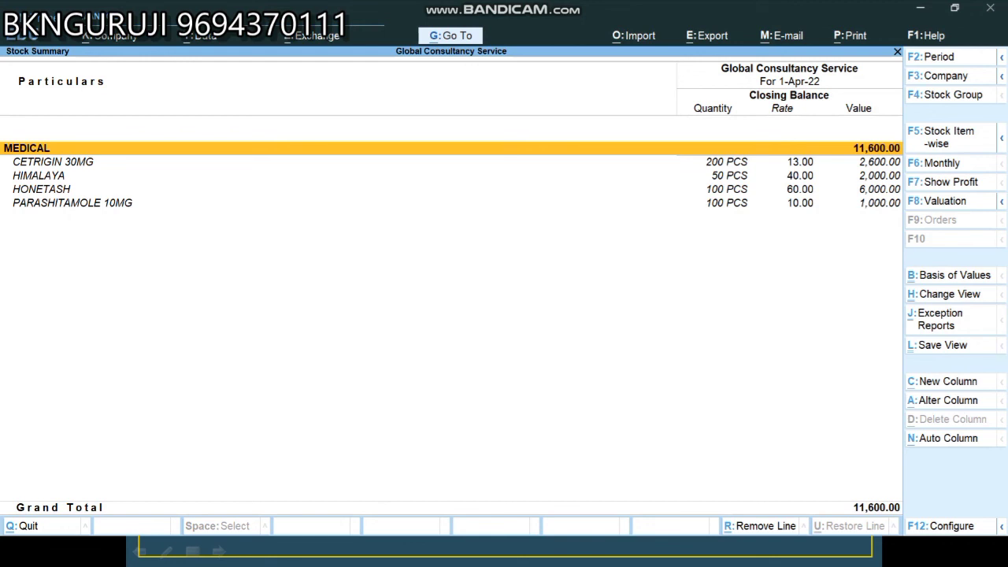
- Close the Stock Summary report and quit TallyPrime
key("Escape")
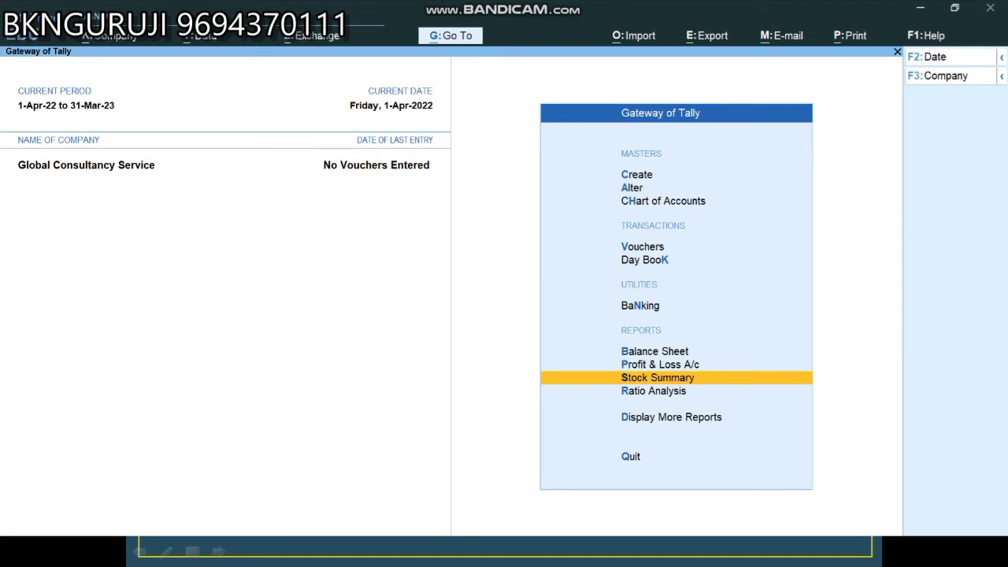
key("Escape")
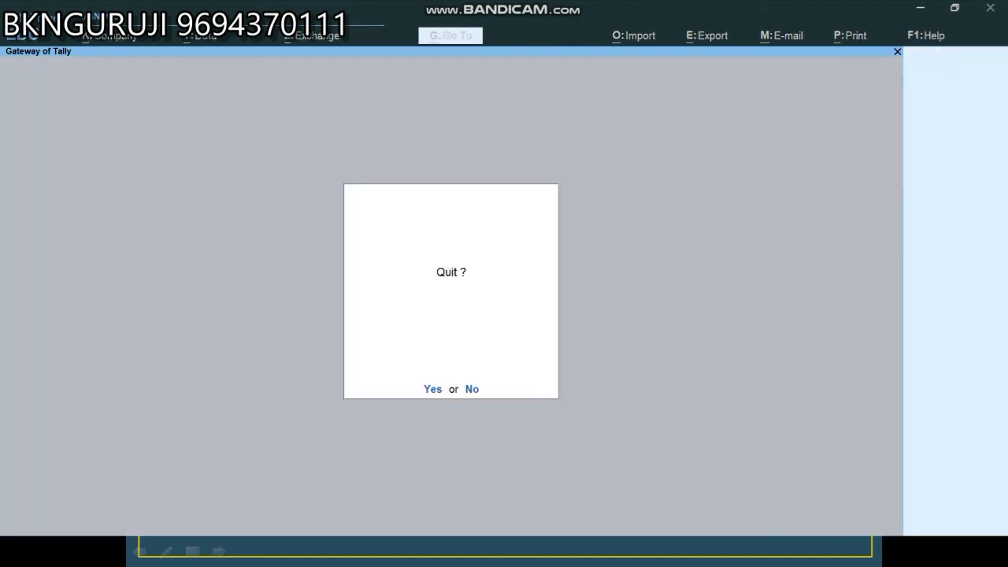
key("y")
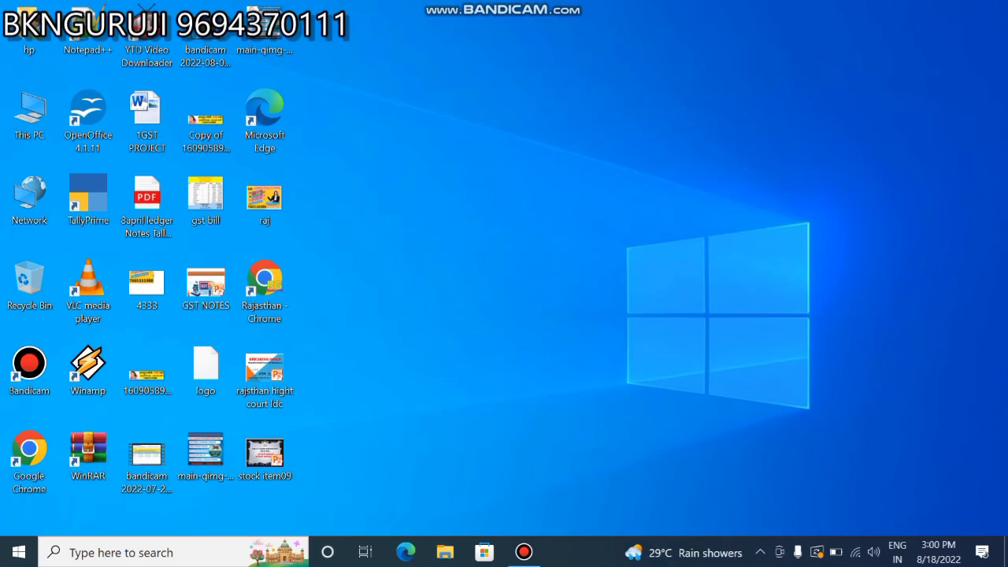
left_click(524, 551)
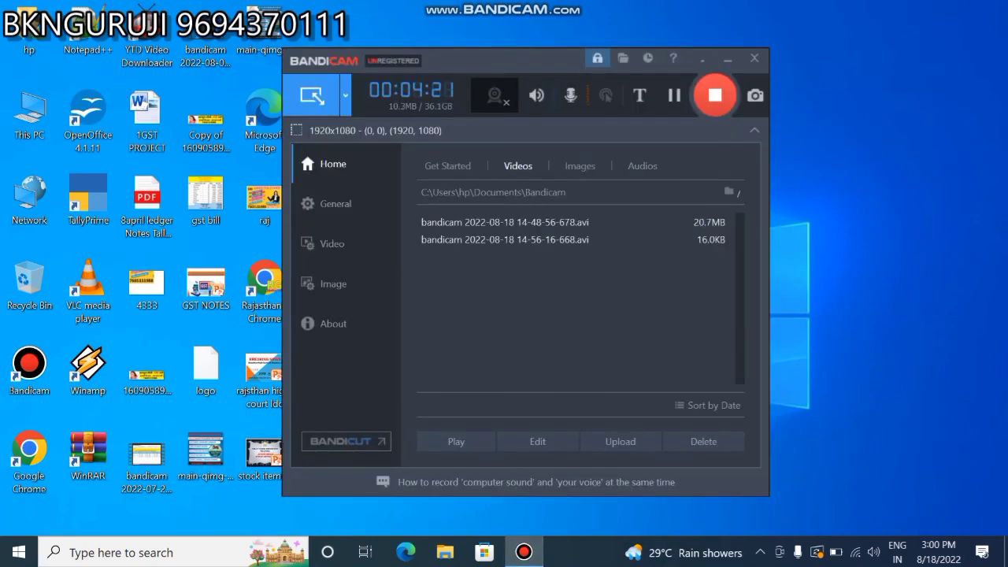